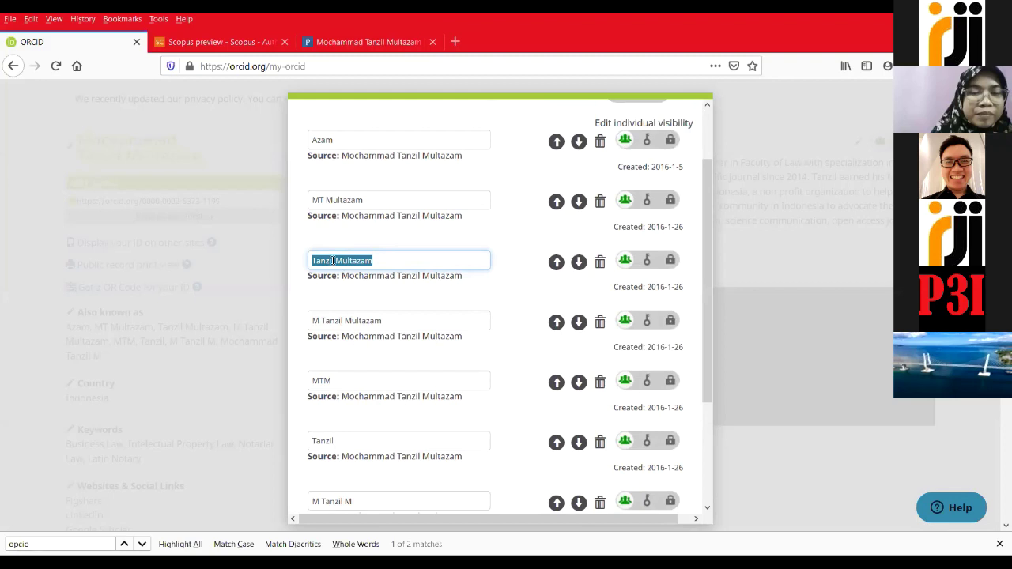
- Review the list of alternative names in the Also known as editor and save it
scroll(311, 292, "down", 3)
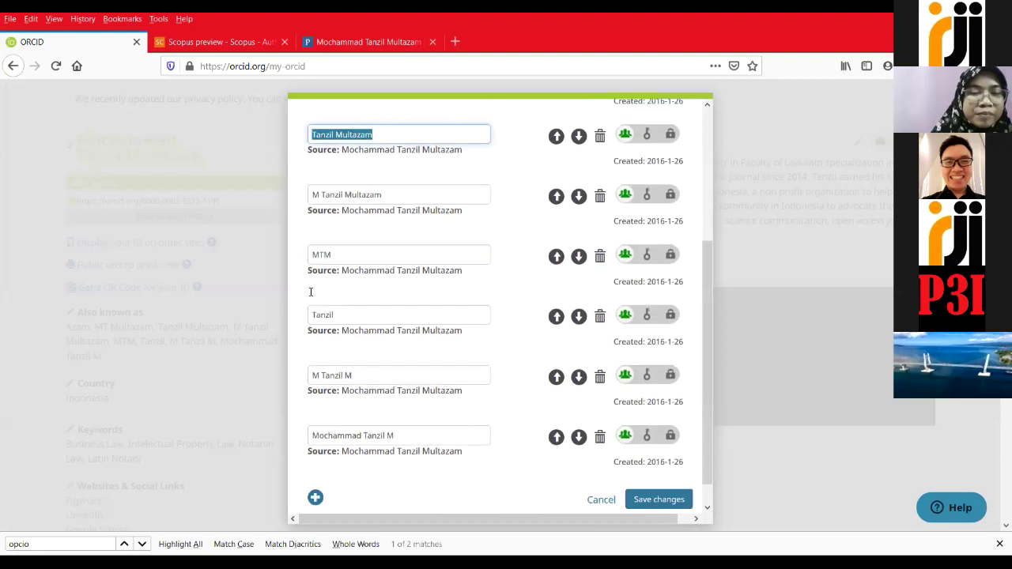
scroll(311, 292, "down", 1)
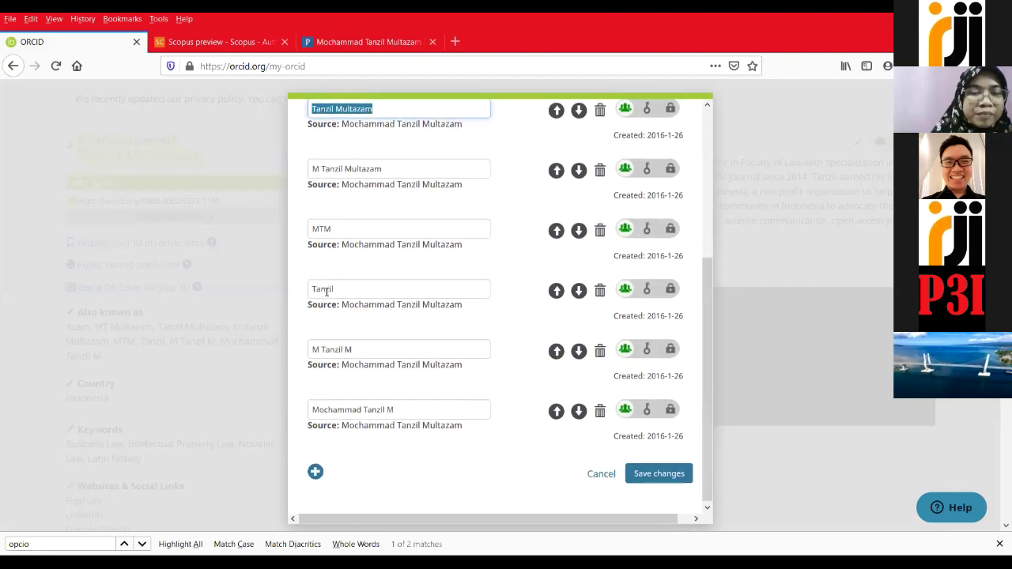
scroll(329, 388, "down", 1)
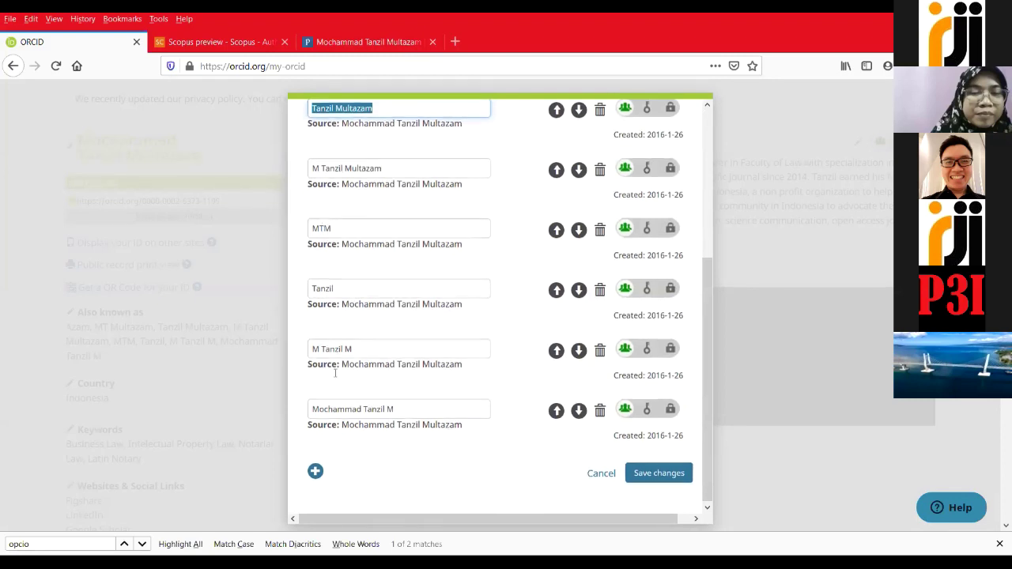
scroll(387, 261, "up", 4)
scroll(391, 271, "down", 4)
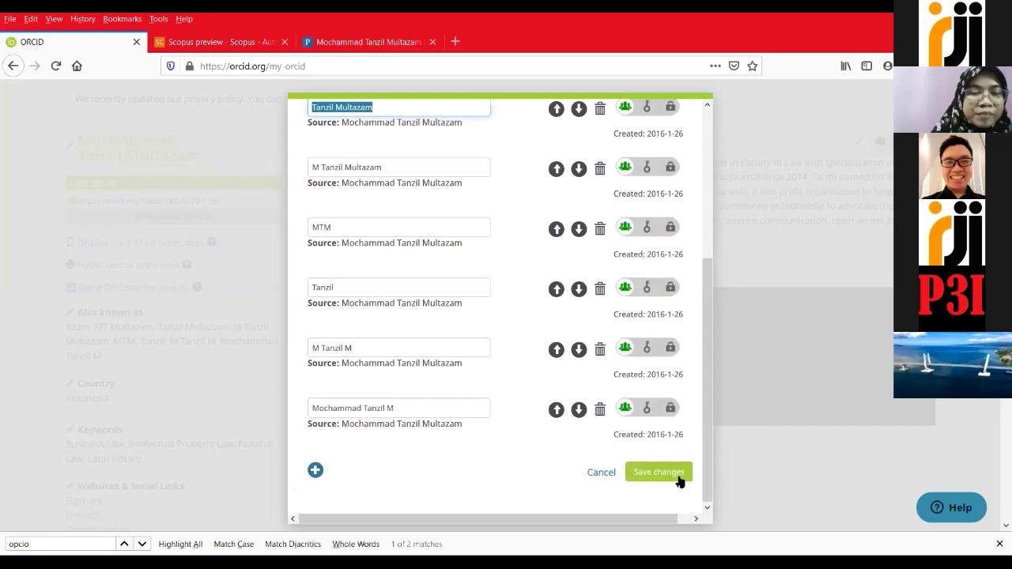
left_click(657, 467)
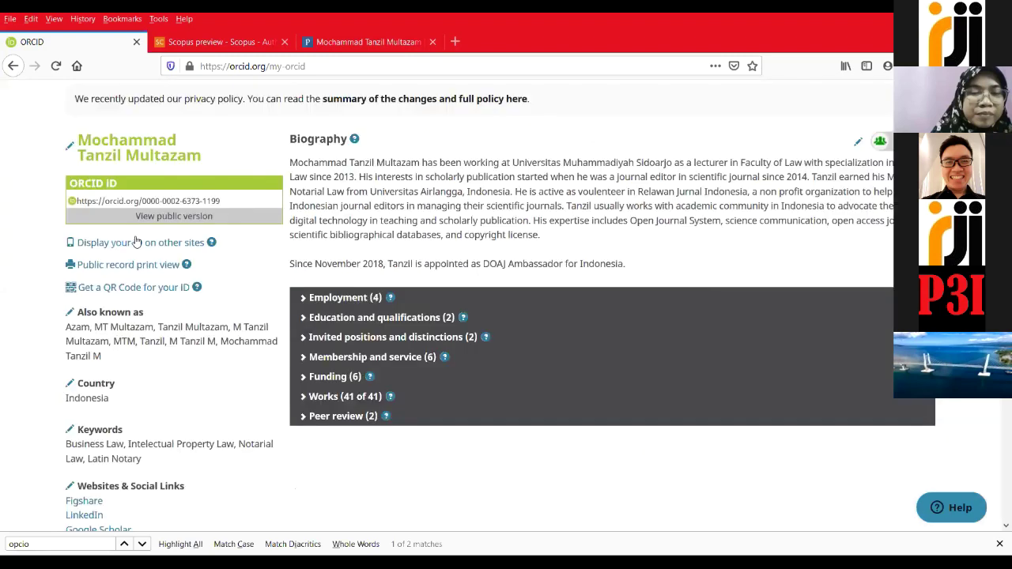
- Open the Websites & Social Links list for editing and examine its entries, including the Figshare name and address
scroll(136, 242, "down", 3)
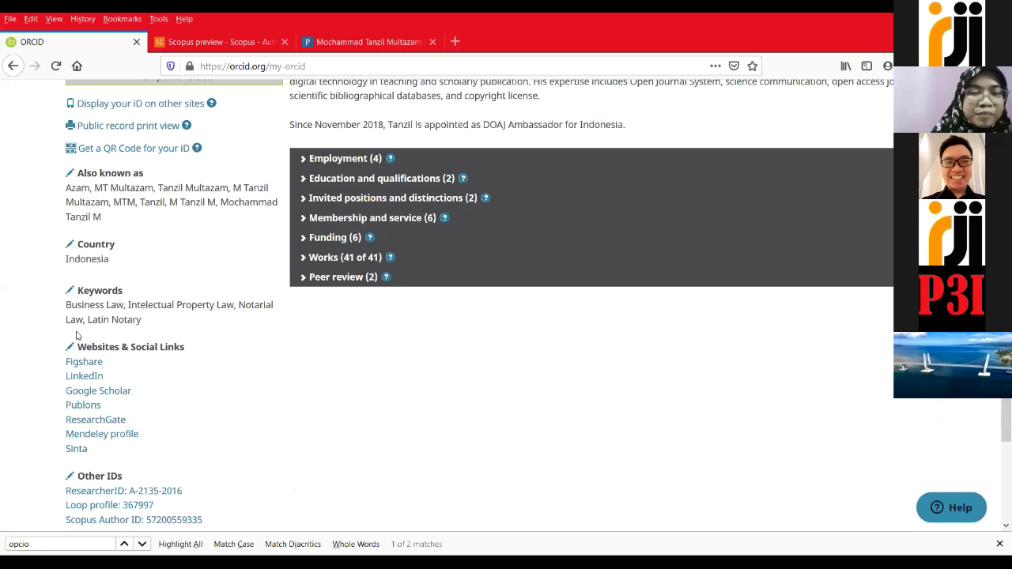
scroll(77, 336, "down", 2)
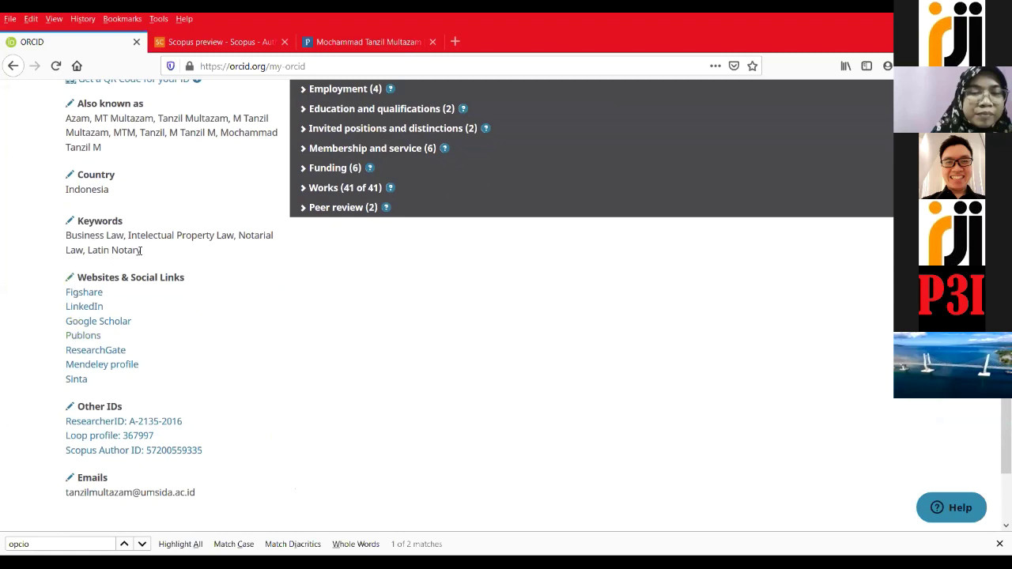
scroll(138, 252, "down", 2)
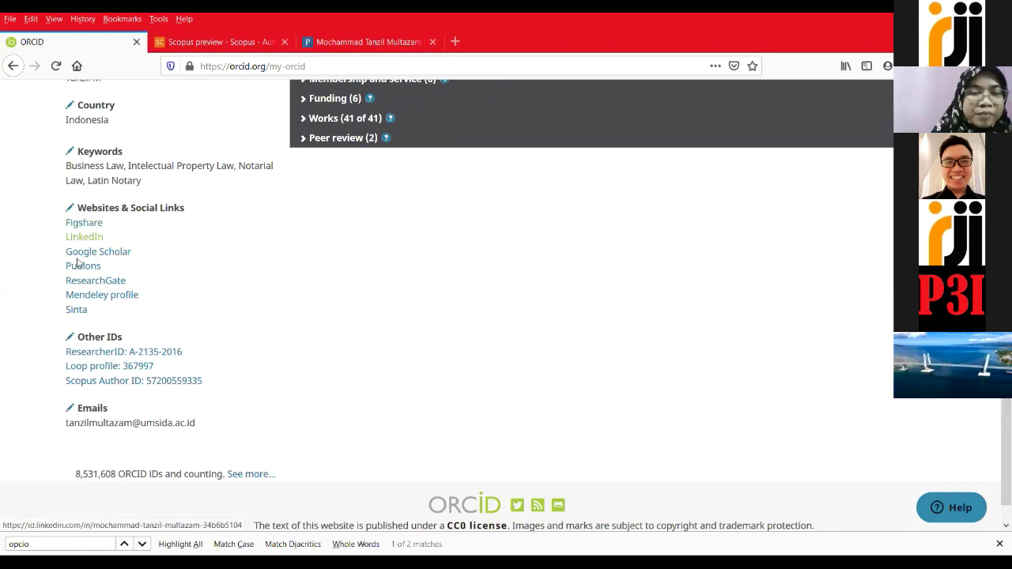
left_click(71, 208)
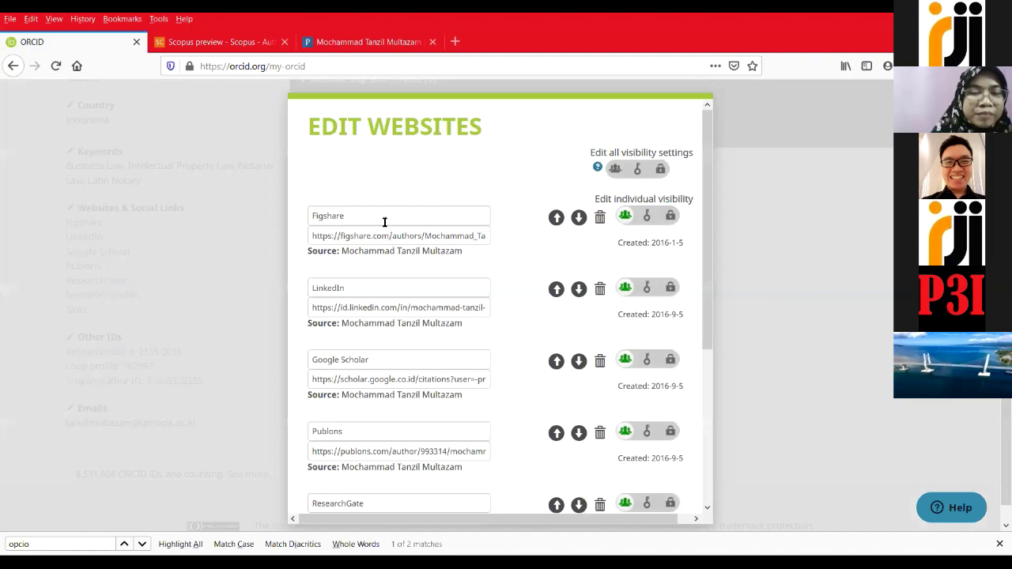
double_click(362, 214)
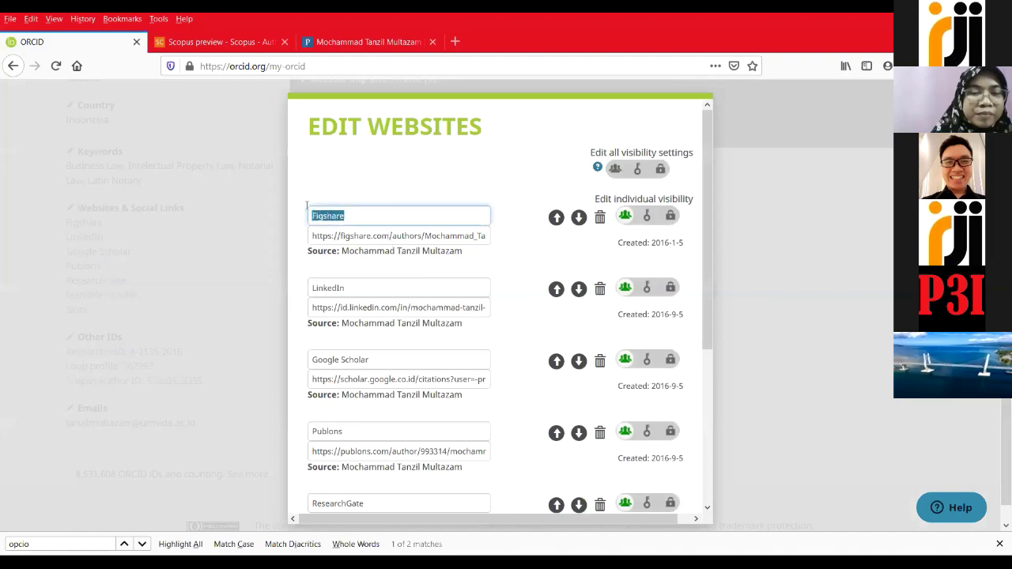
left_click_drag(314, 235, 507, 243)
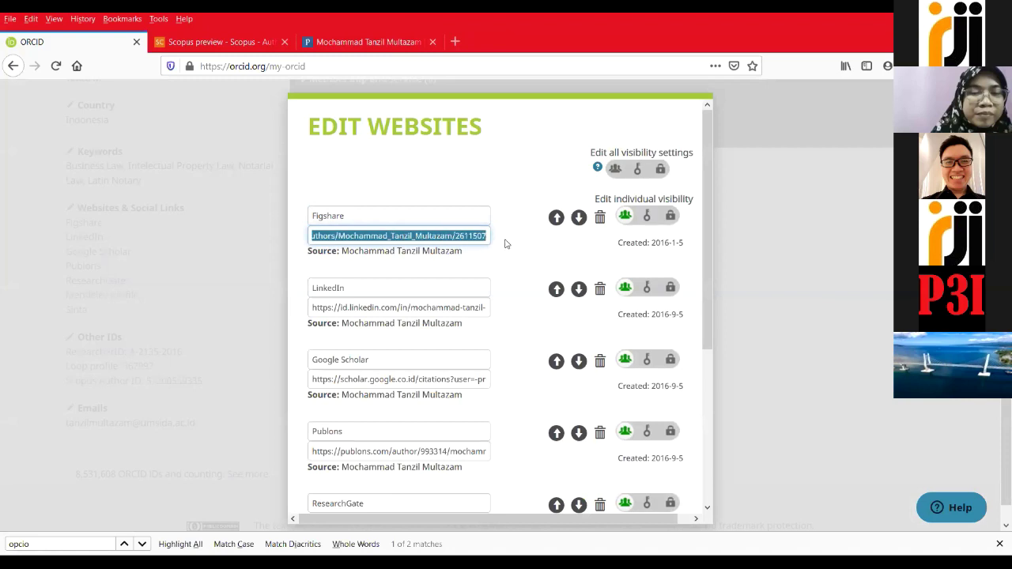
left_click(507, 243)
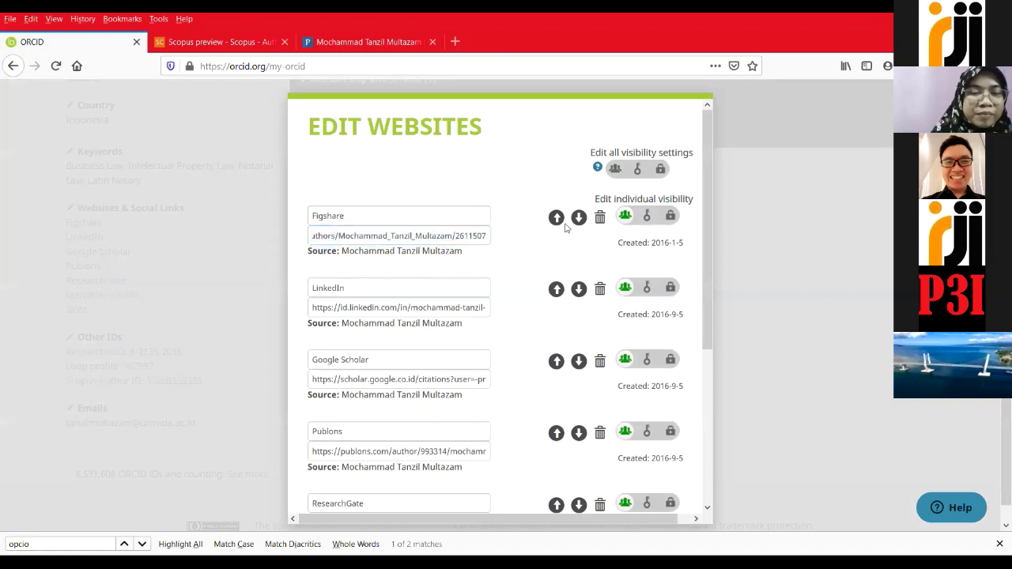
scroll(593, 229, "down", 3)
scroll(566, 364, "down", 2)
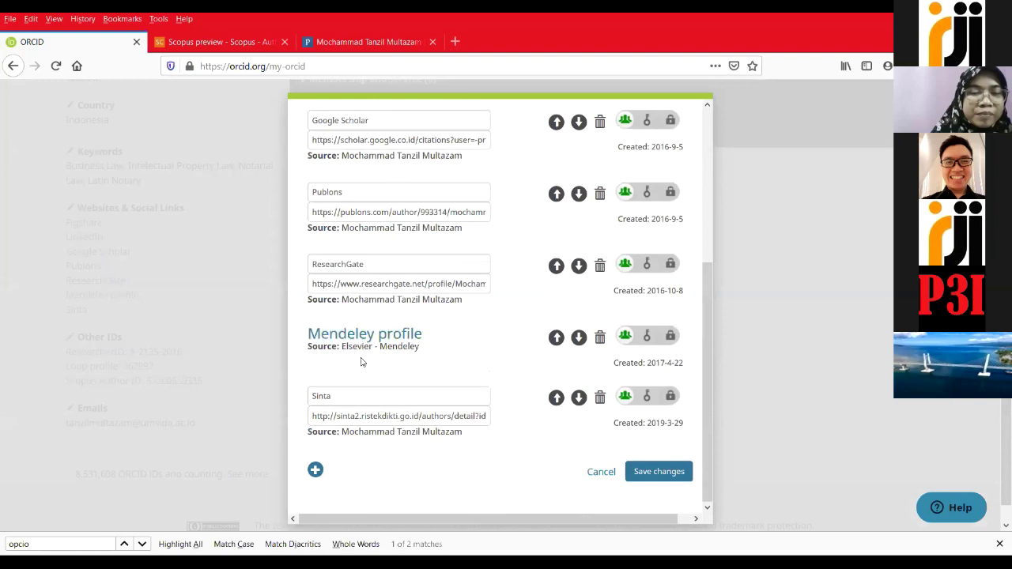
- Compare the sources of the Mendeley profile and Sinta entries, and close the websites editor without saving
left_click_drag(307, 334, 440, 344)
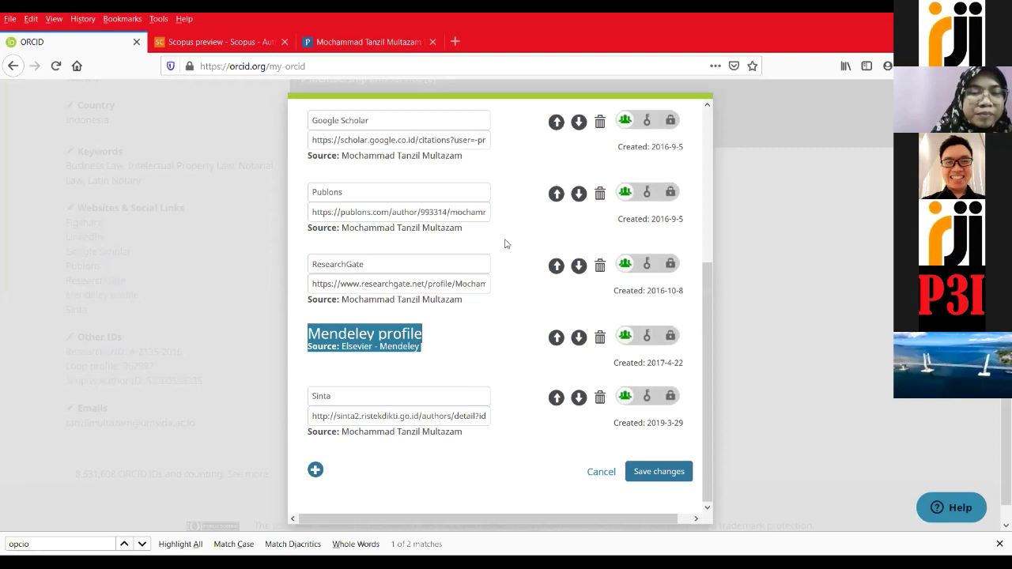
left_click(469, 350)
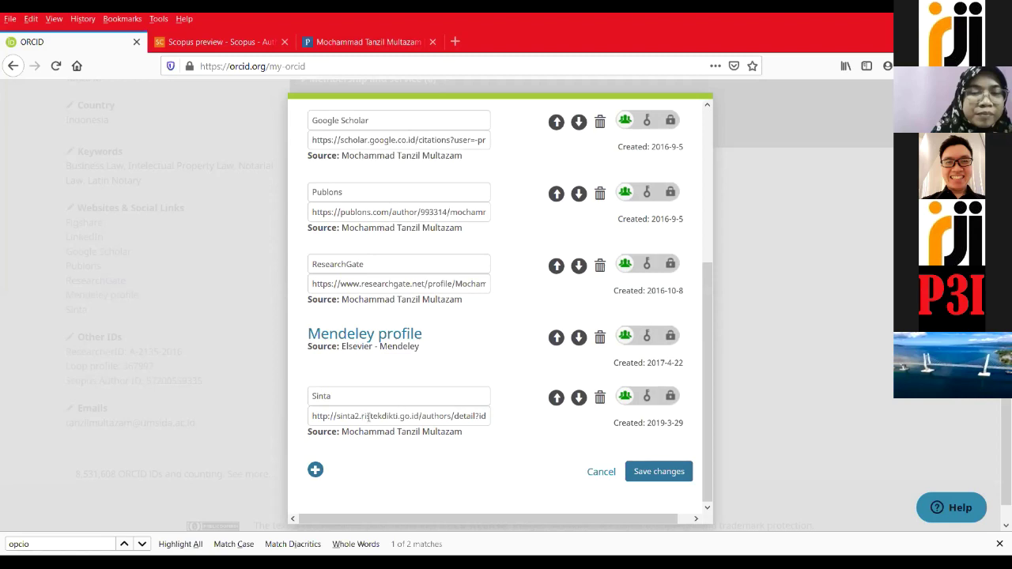
left_click_drag(407, 431, 463, 430)
left_click(343, 431)
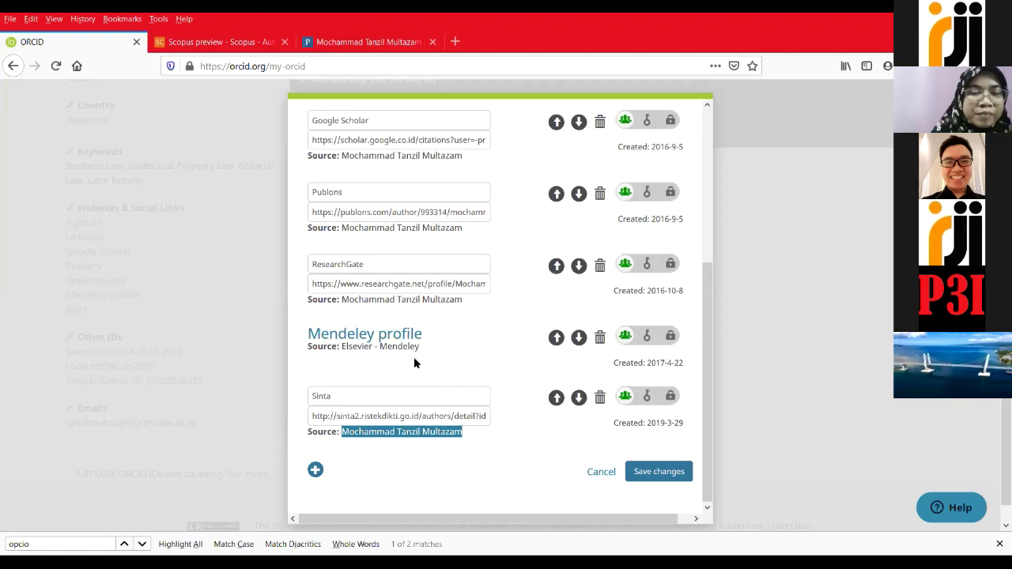
left_click(610, 473)
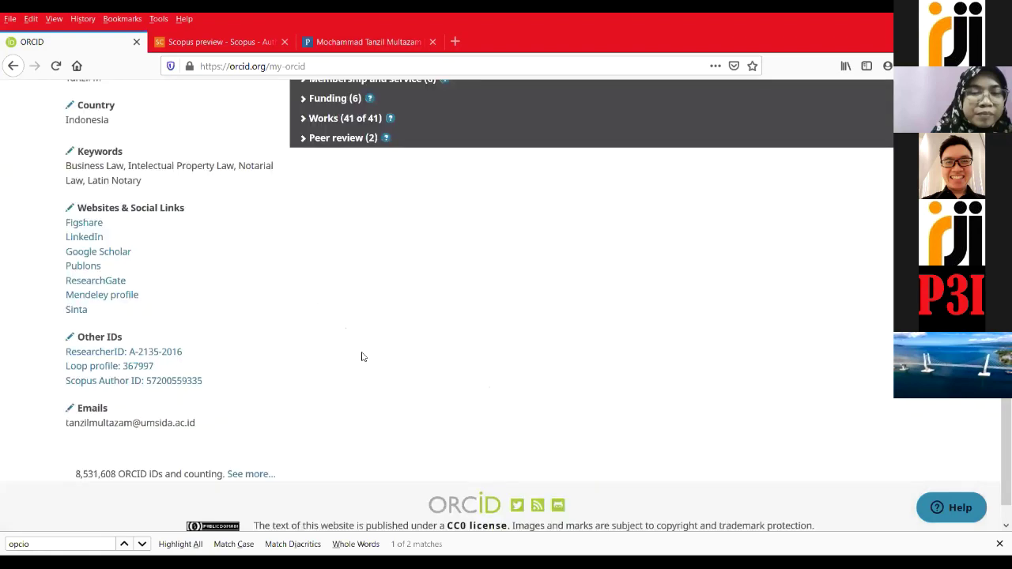
- Examine the external identifiers and their sources in the Other IDs editor, close it, and check the Emails section
left_click(70, 340)
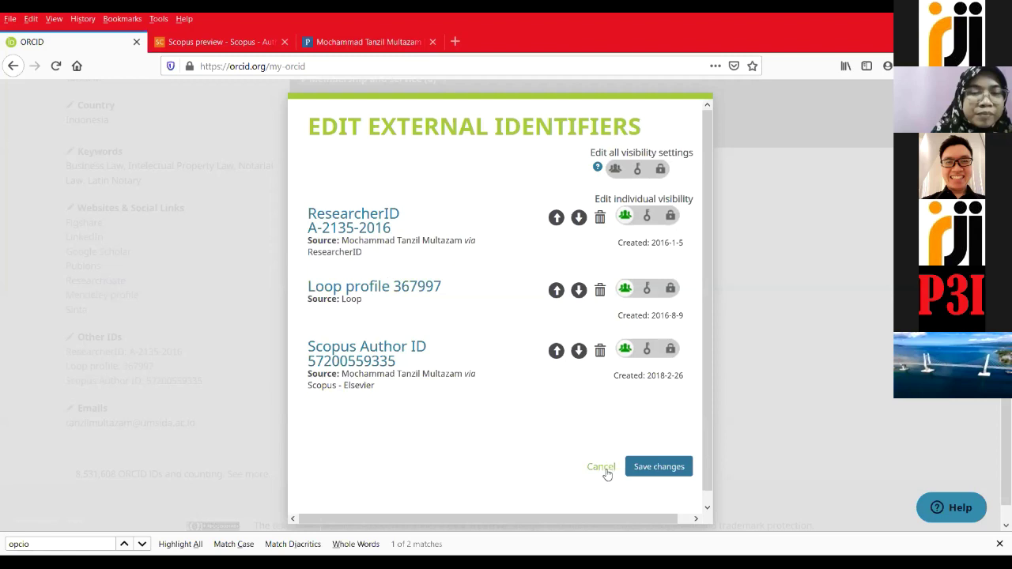
left_click(140, 363)
scroll(136, 366, "down", 1)
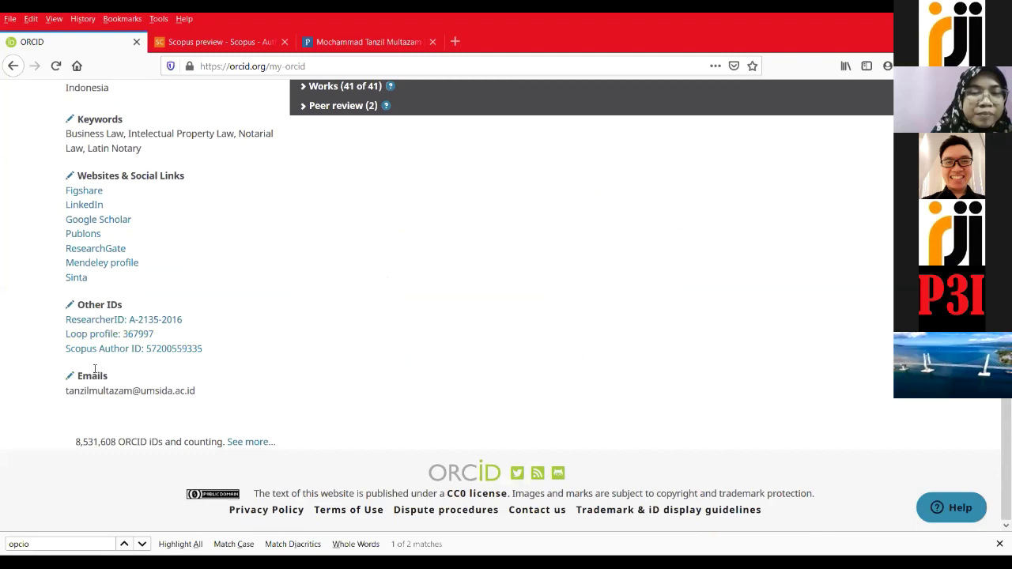
left_click_drag(72, 375, 106, 393)
left_click(71, 398)
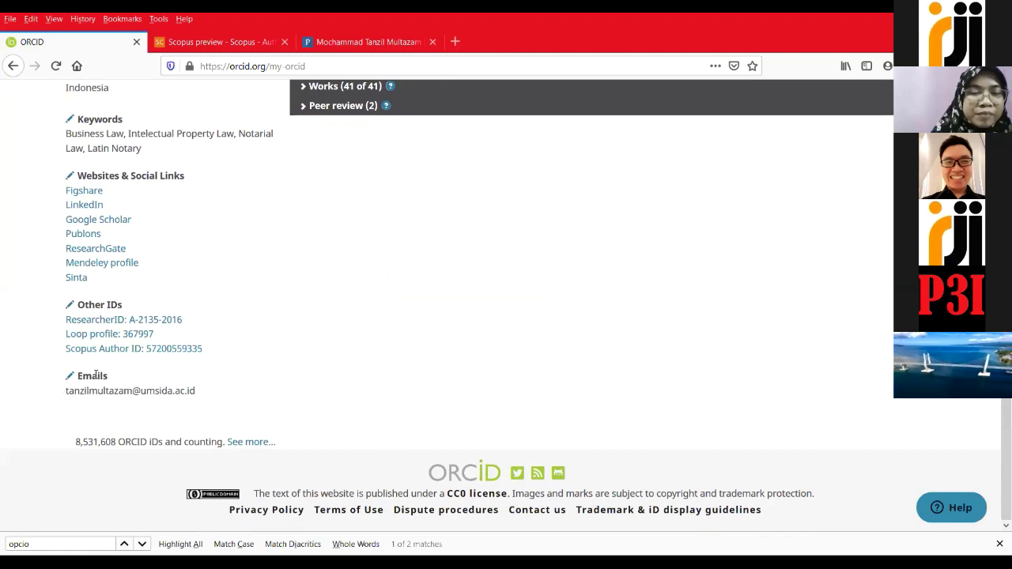
- Open the Biography section of the profile for editing
scroll(322, 374, "up", 4)
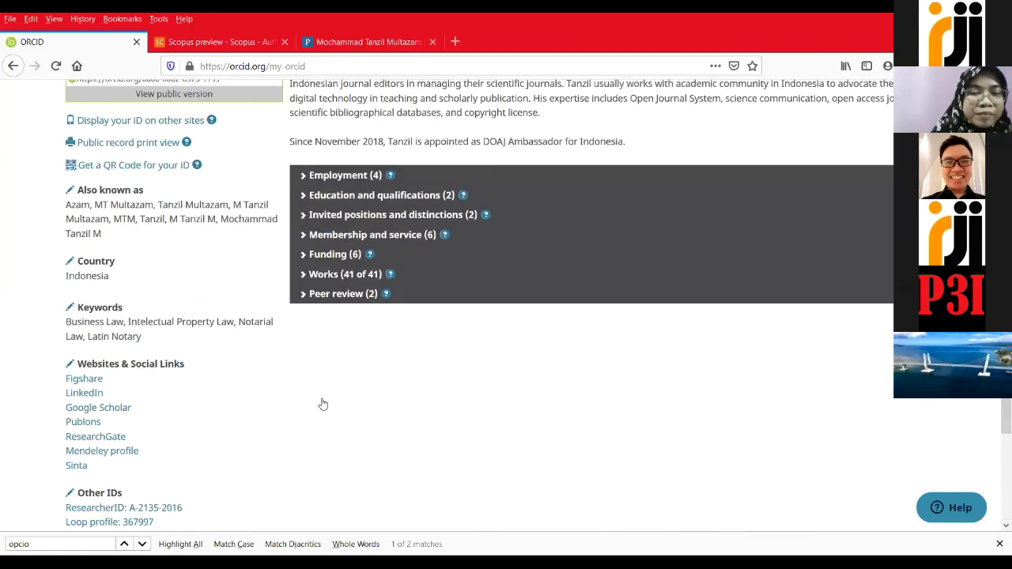
scroll(322, 404, "up", 3)
scroll(422, 279, "up", 2)
left_click_drag(289, 269, 632, 371)
left_click(812, 370)
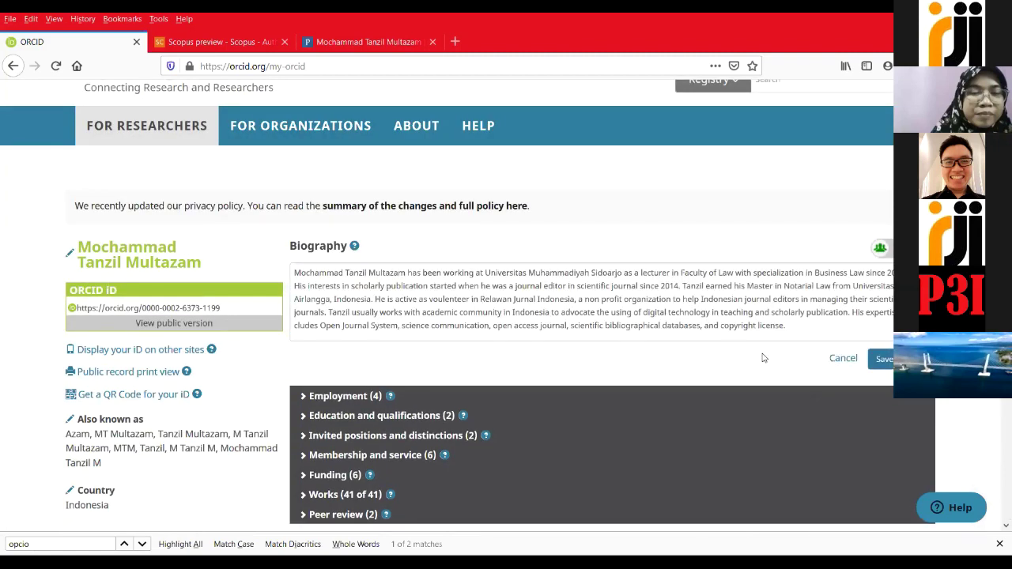
left_click(697, 312)
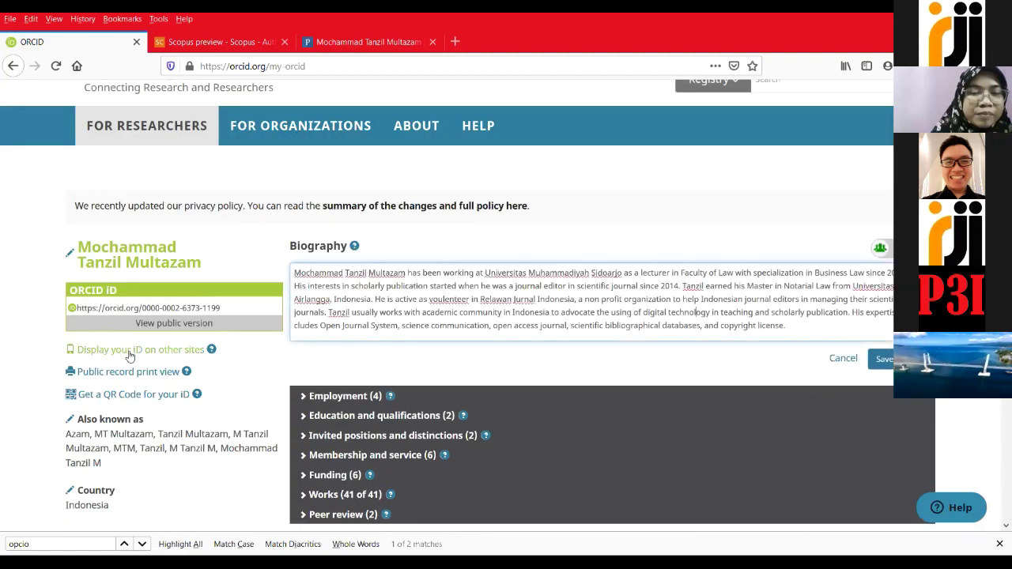
left_click(282, 366)
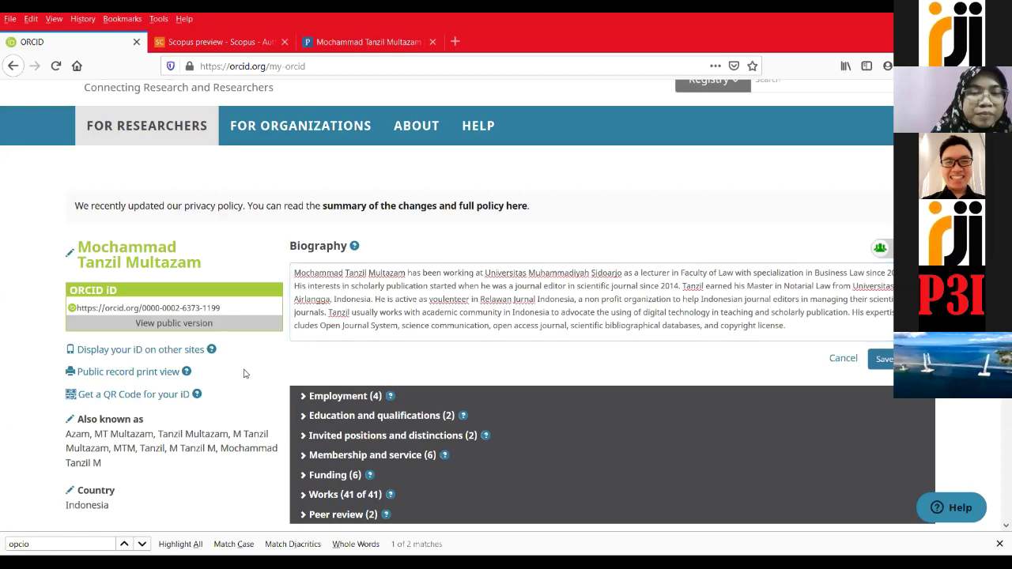
- Open the public record print view and look through its biography, employment, education, funding and works sections
left_click(144, 372)
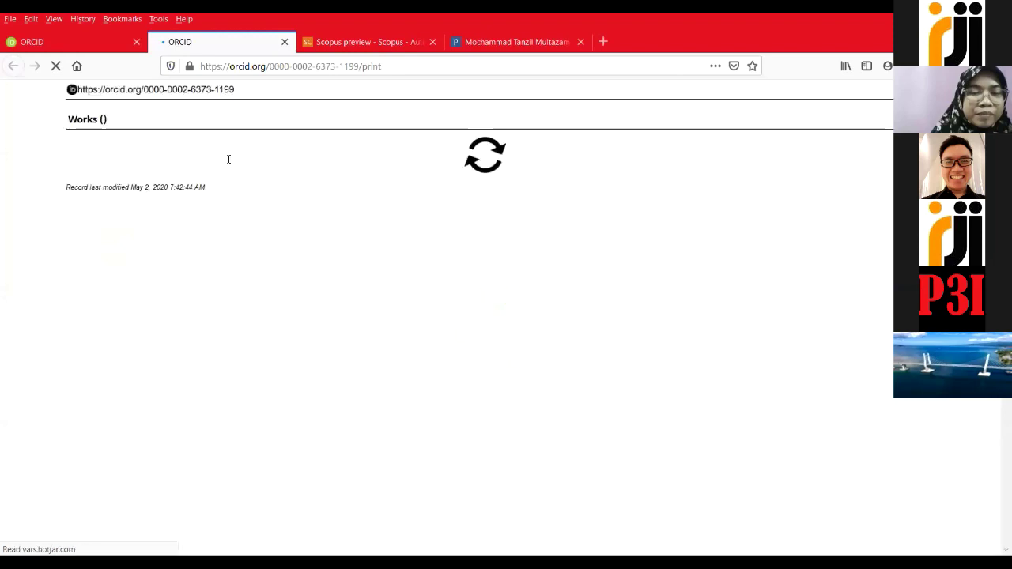
scroll(237, 169, "down", 3)
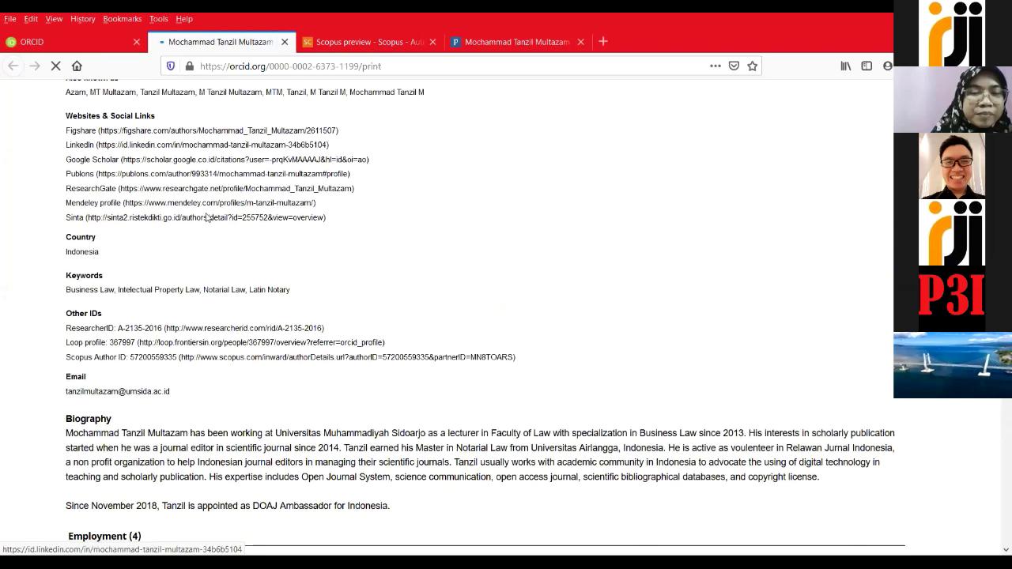
scroll(112, 364, "down", 2)
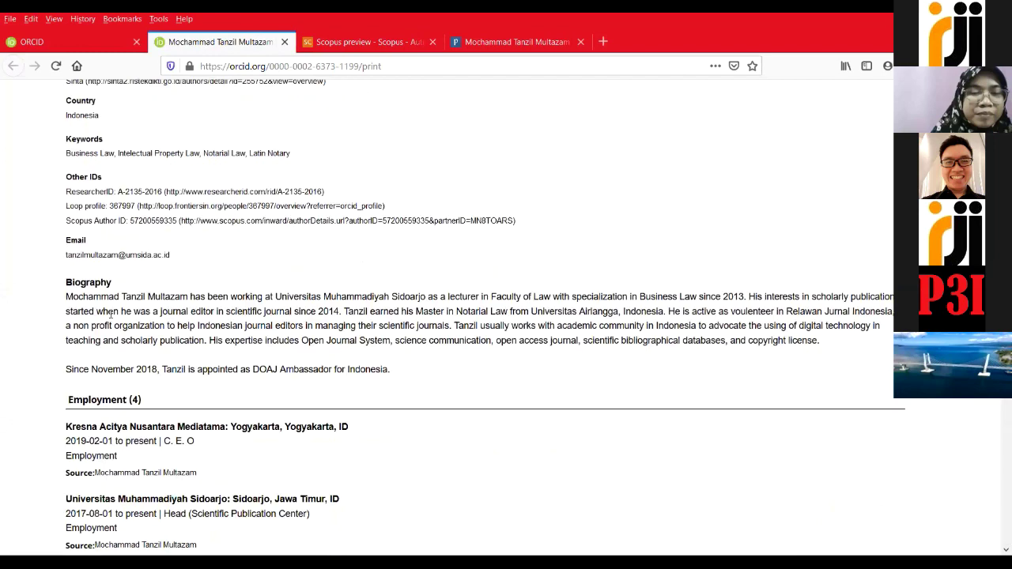
scroll(112, 317, "down", 10)
scroll(110, 317, "down", 20)
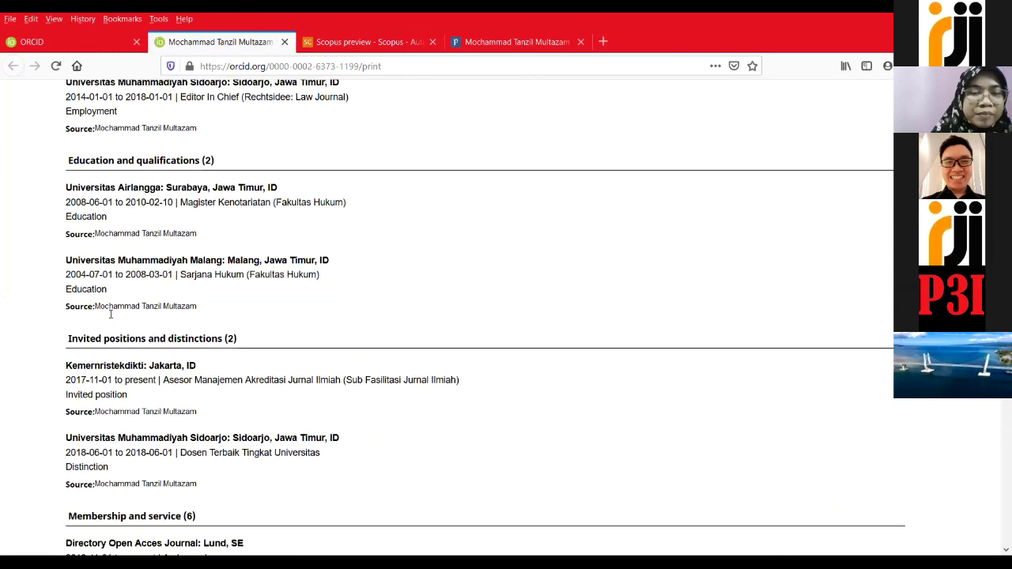
scroll(110, 317, "down", 20)
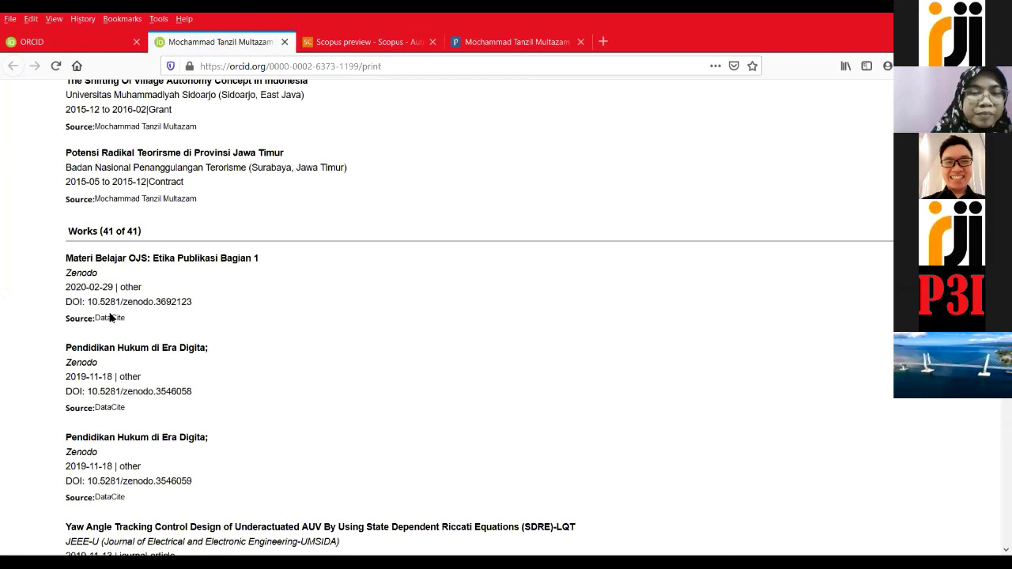
scroll(111, 314, "down", 10)
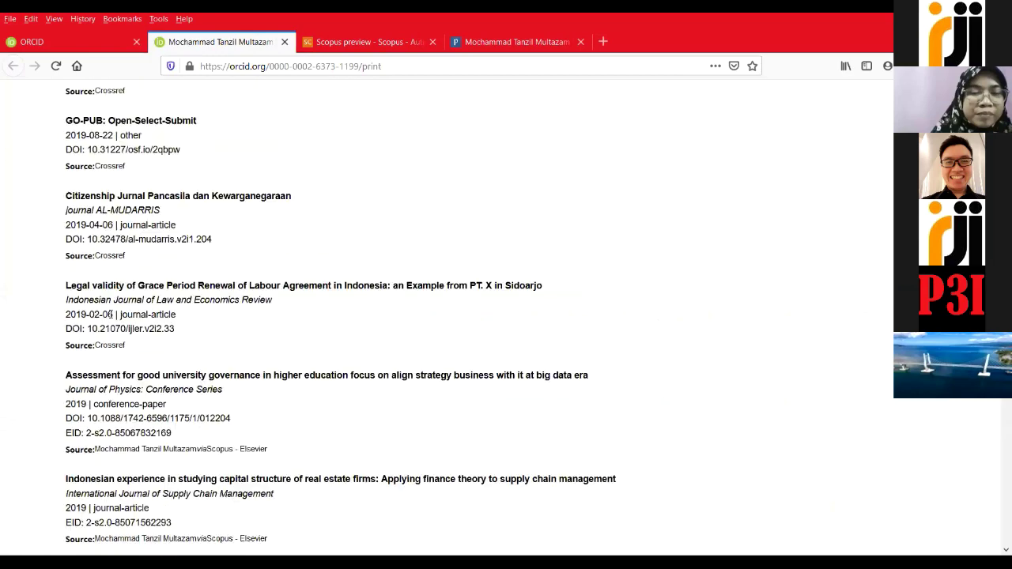
scroll(110, 317, "up", 20)
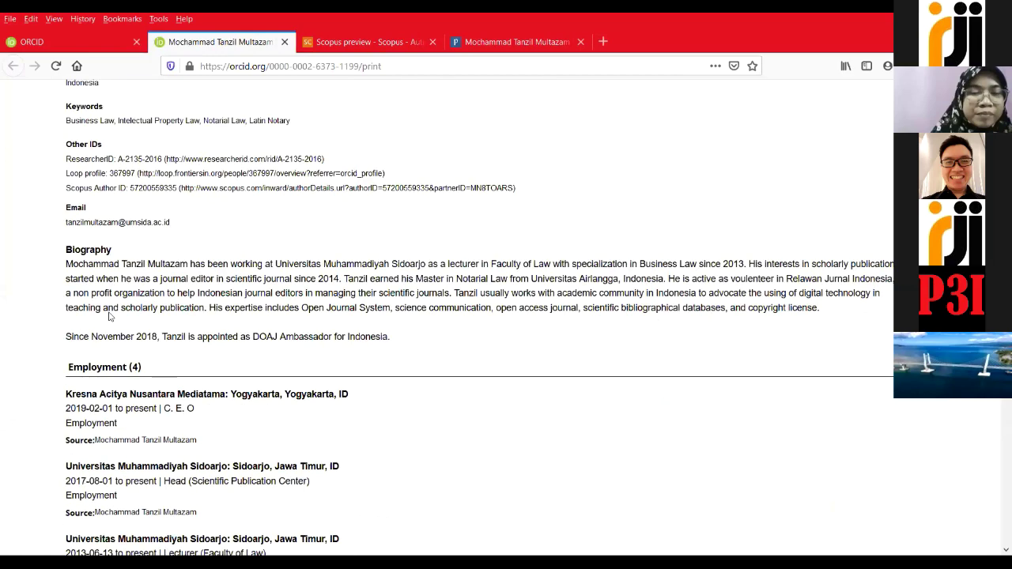
scroll(110, 317, "up", 5)
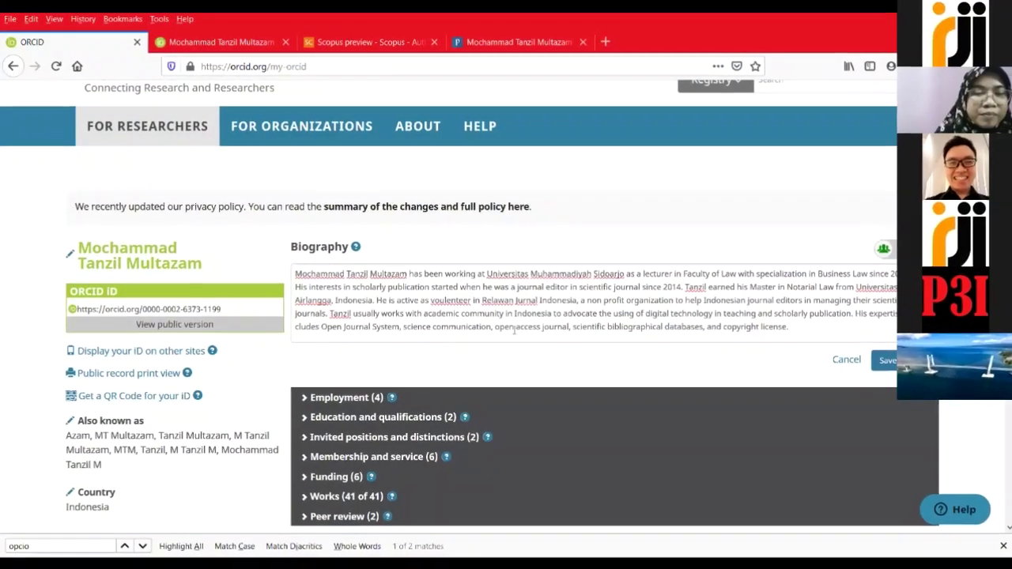
- Replace the whole biography with the pasted biography text, save it, and show the options for who can see it
left_click(421, 298)
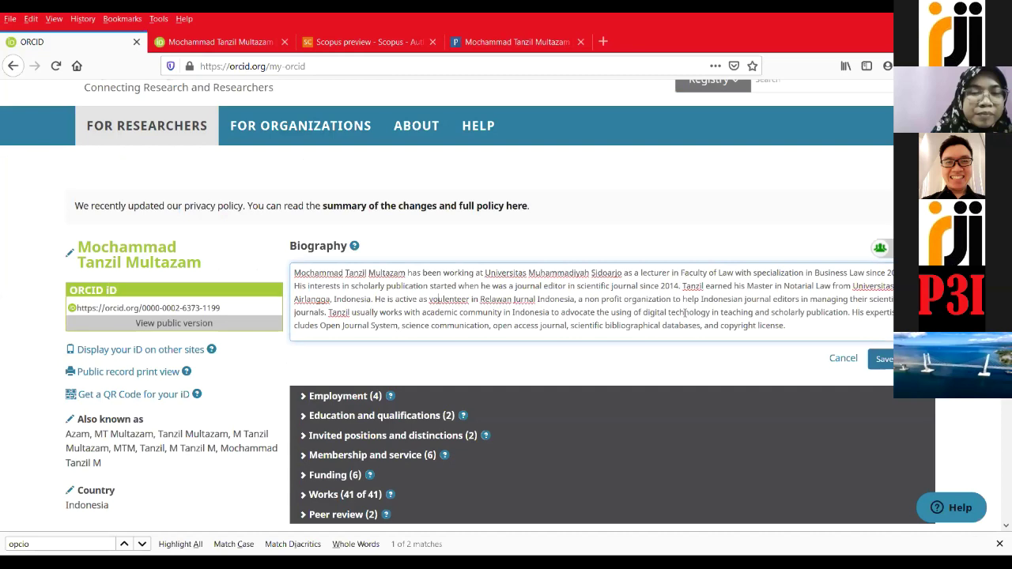
key("ctrl+a")
key("ctrl+v")
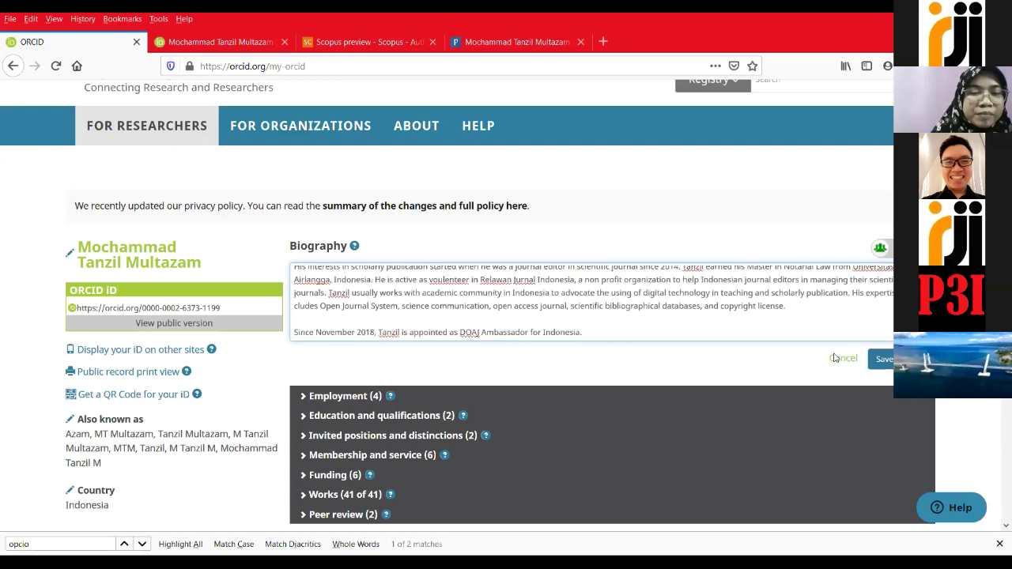
left_click(883, 359)
mouse_move(881, 249)
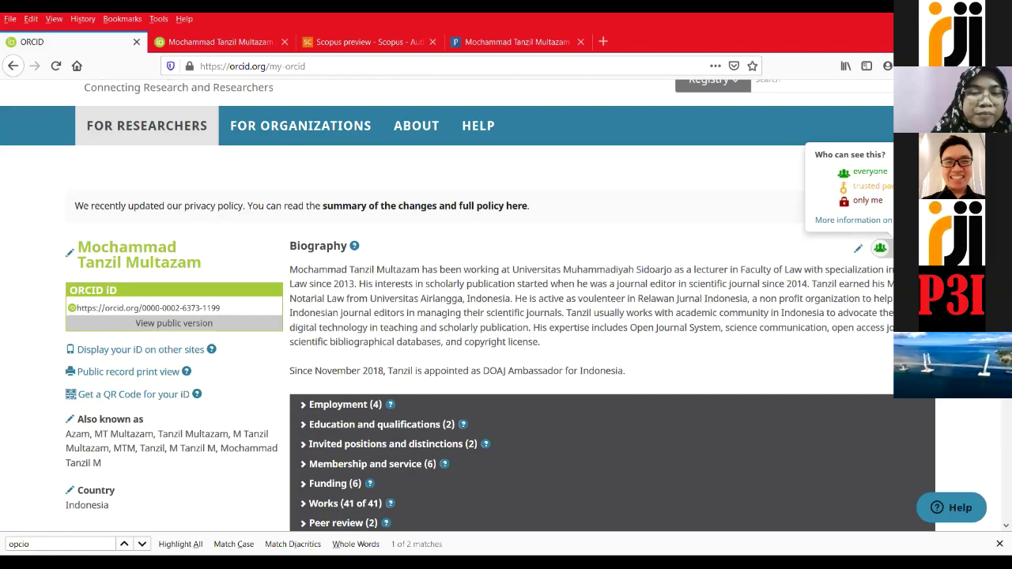
- Expand the Employment section, look through its entries, and view the blank form for adding an employment before closing it
scroll(525, 346, "down", 2)
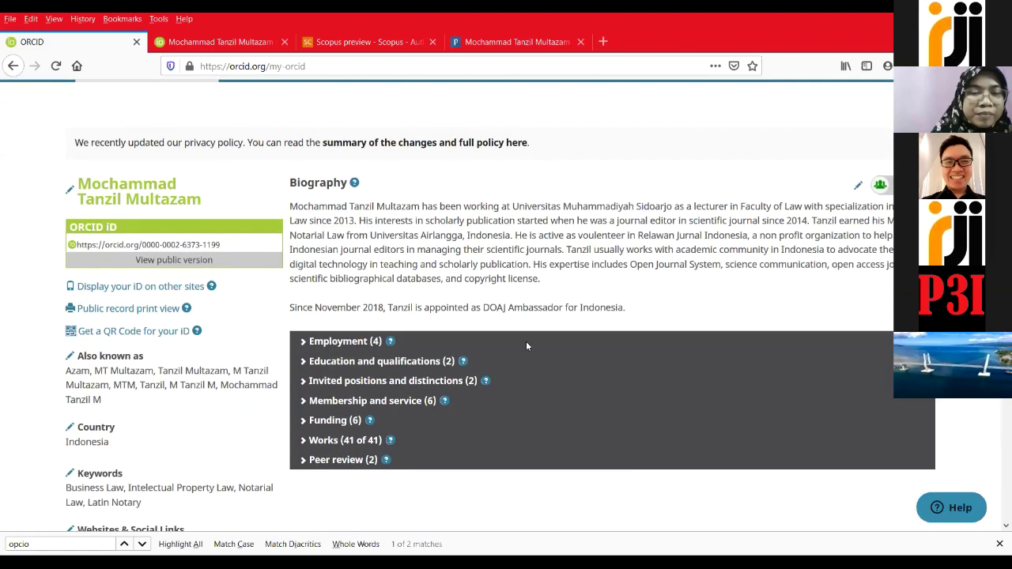
left_click(306, 342)
scroll(624, 328, "down", 3)
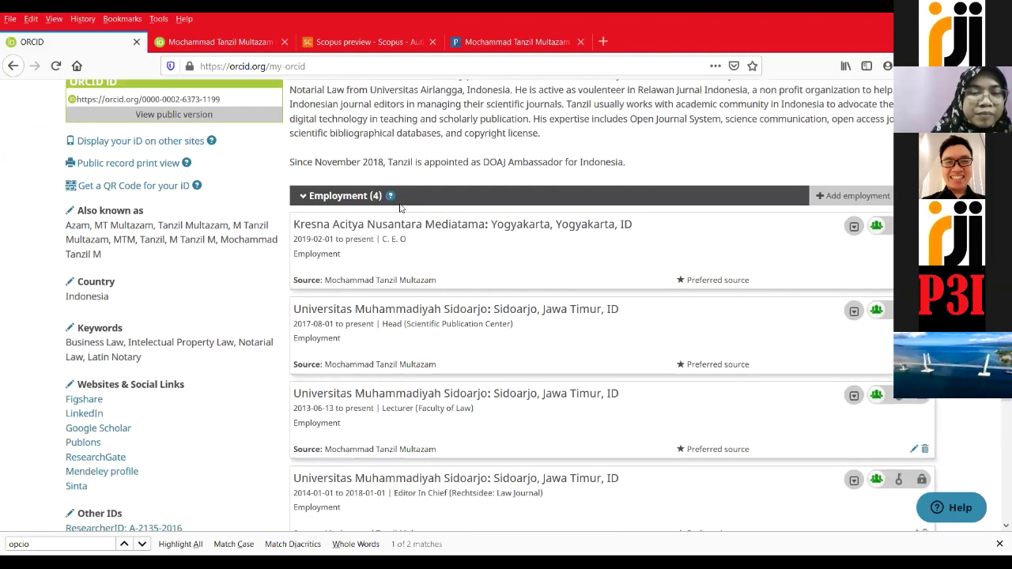
mouse_move(390, 195)
scroll(451, 233, "down", 3)
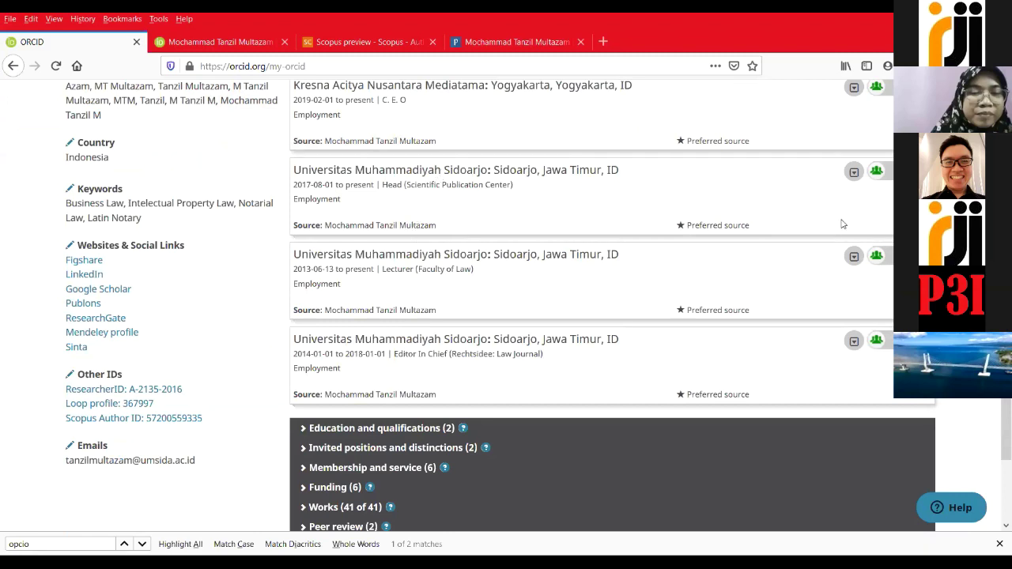
scroll(847, 219, "up", 1)
scroll(848, 219, "up", 1)
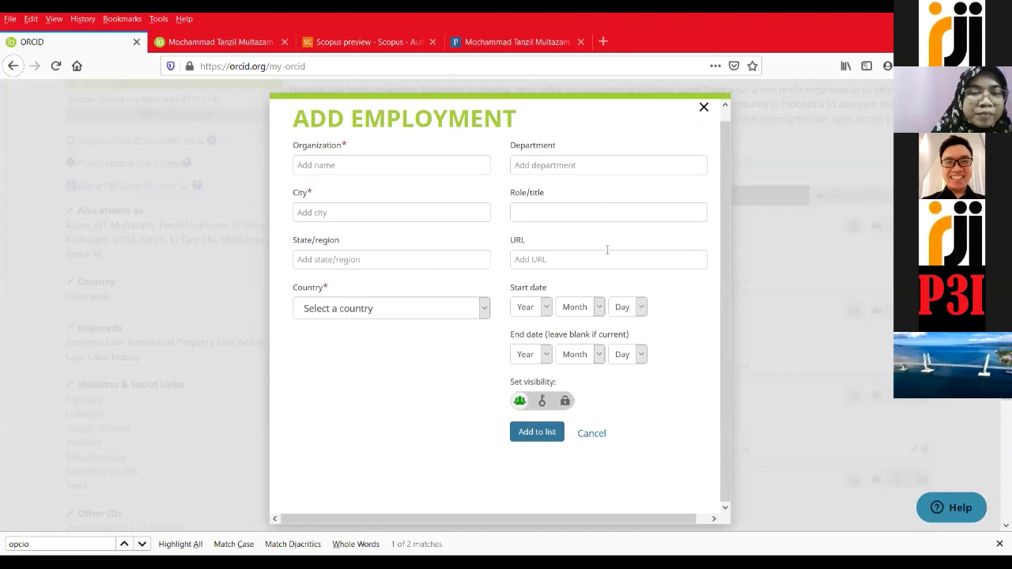
left_click(704, 108)
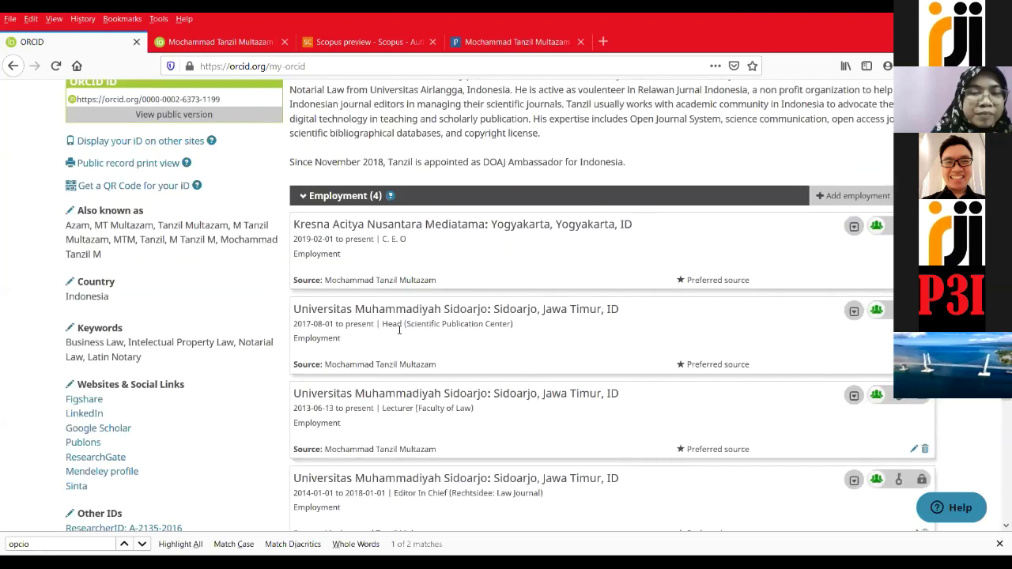
- Check the source shown on the employment entries, highlighting the source name on the two most recent ones
scroll(346, 317, "down", 2)
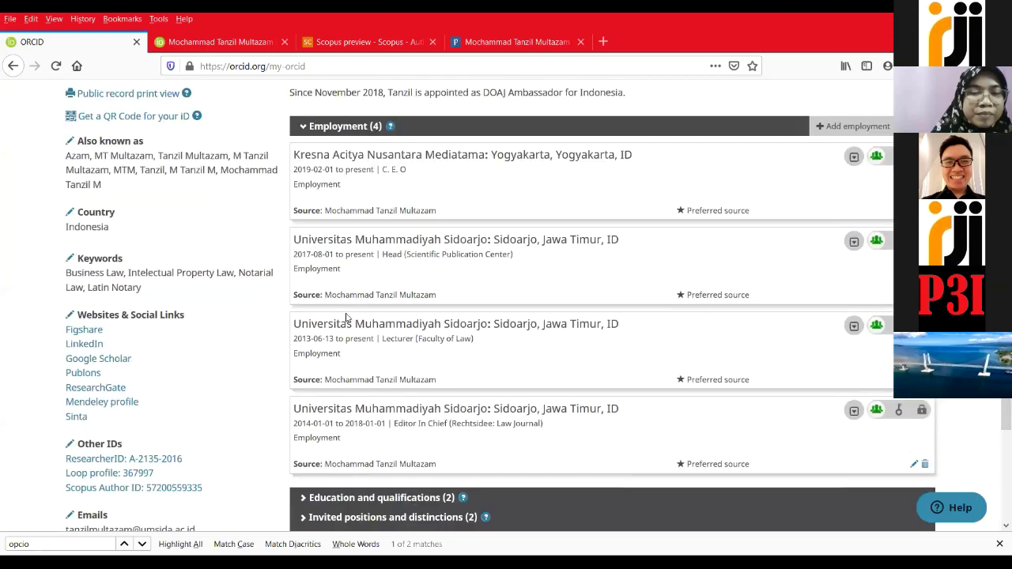
left_click_drag(324, 294, 421, 294)
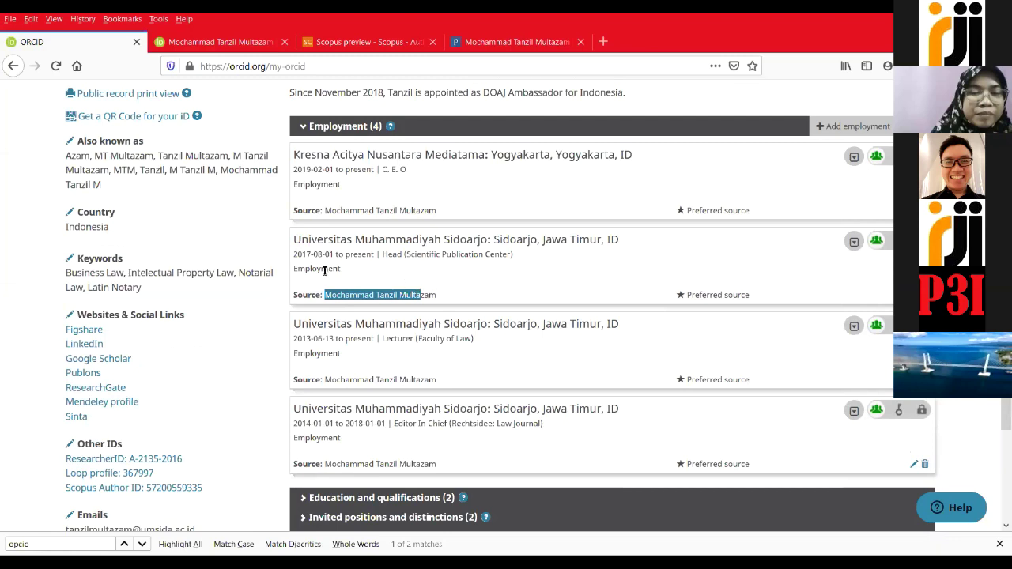
left_click(321, 225)
left_click_drag(324, 210, 436, 212)
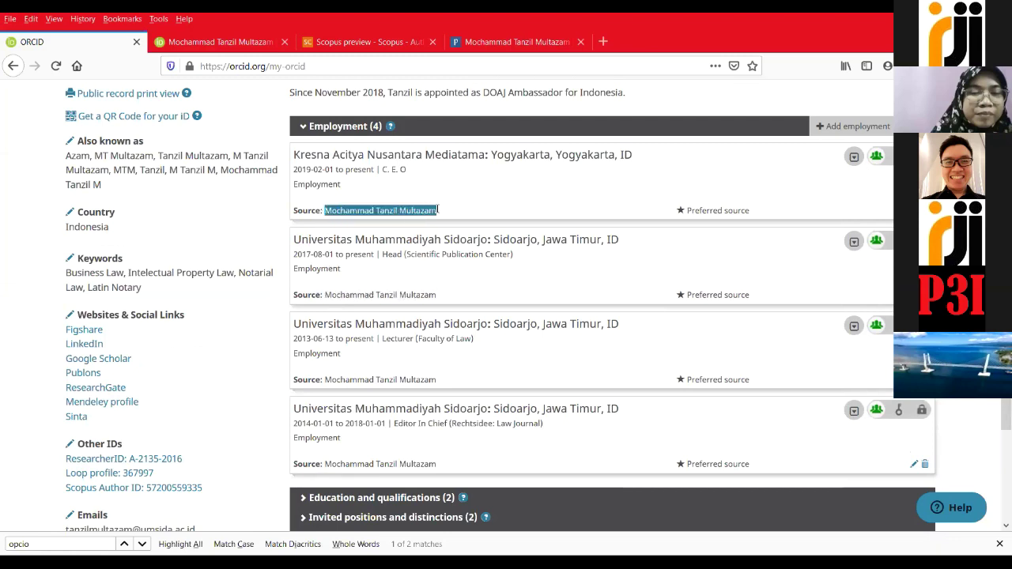
scroll(351, 222, "down", 2)
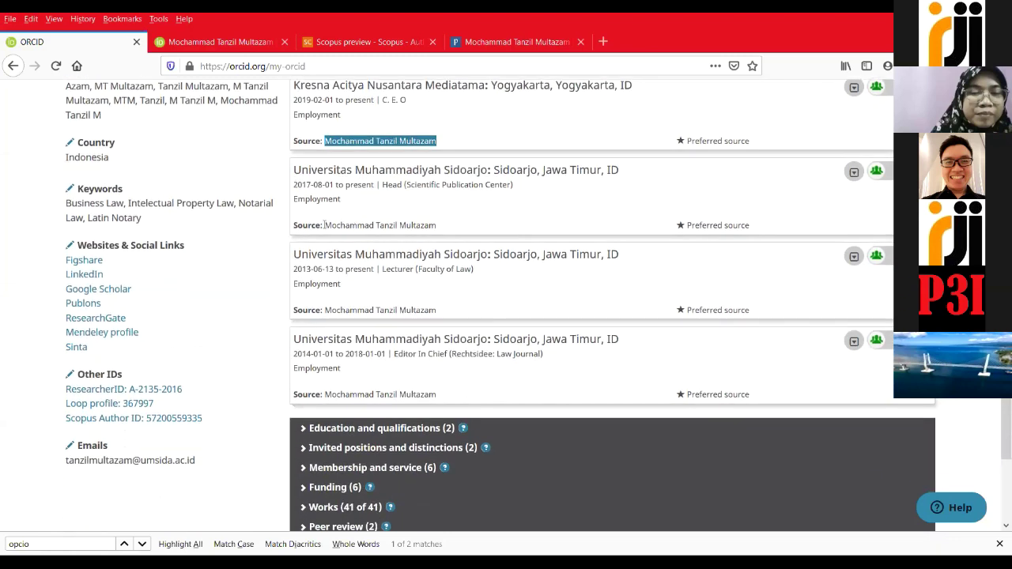
left_click_drag(325, 226, 425, 224)
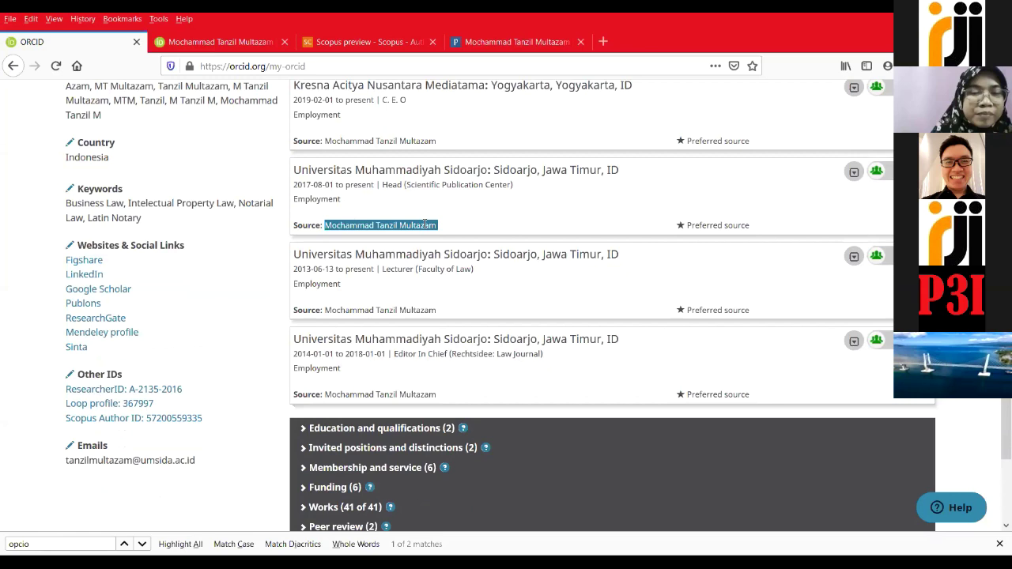
scroll(645, 293, "up", 2)
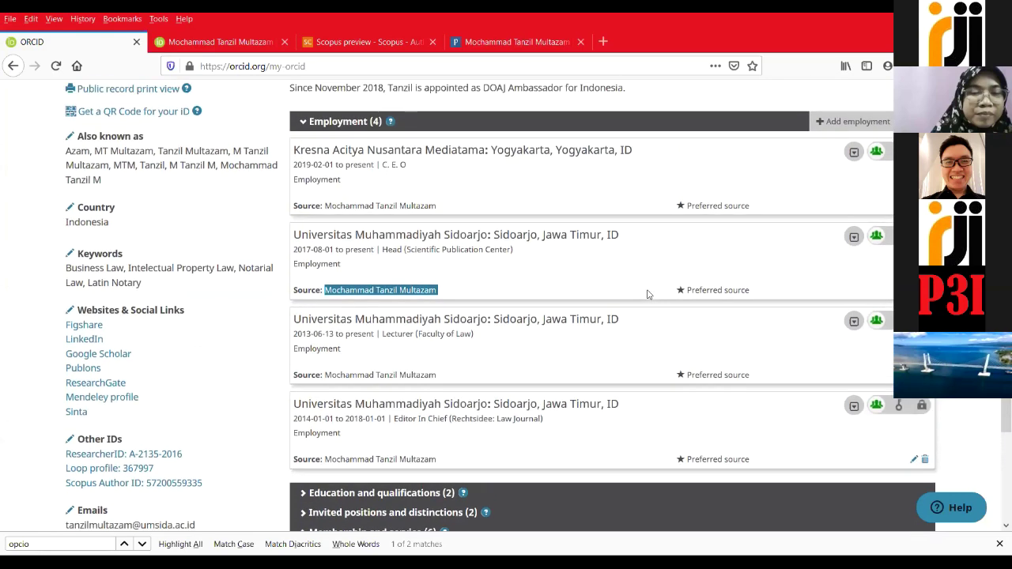
- Expand the Education and qualifications section, read its help note, and view the blank qualification form before closing it
scroll(646, 295, "down", 4)
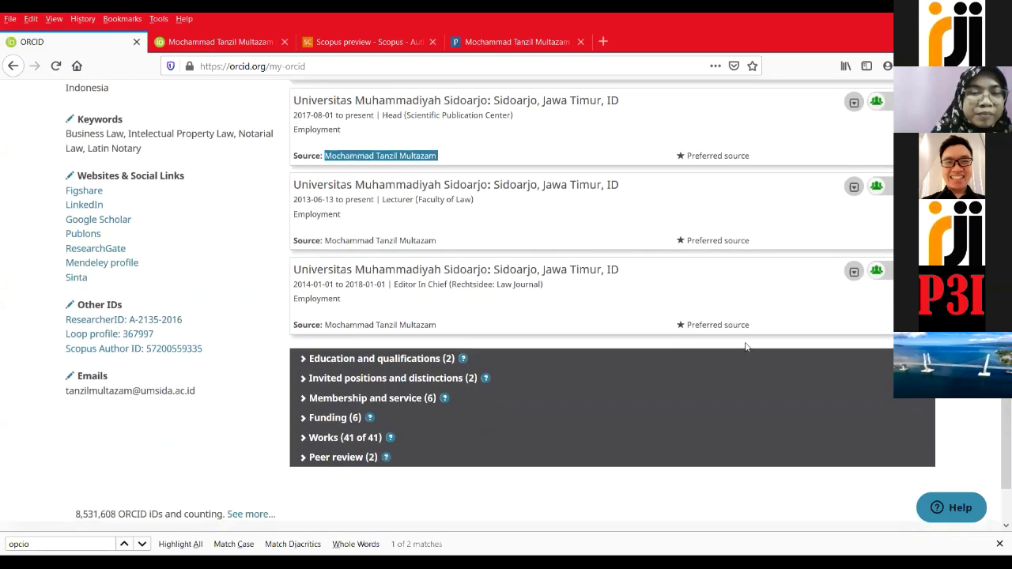
left_click(332, 360)
scroll(360, 379, "down", 2)
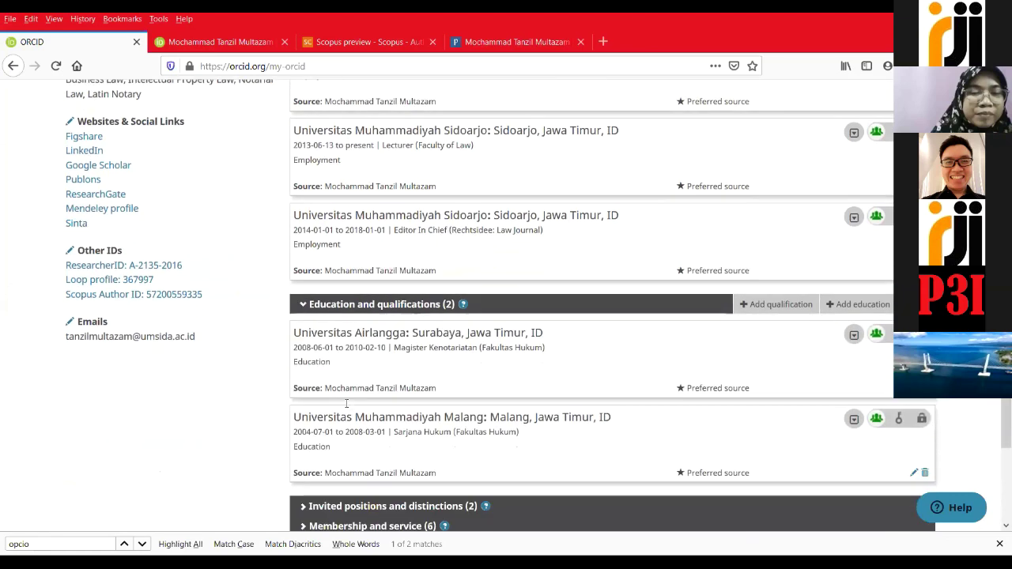
scroll(388, 324, "down", 2)
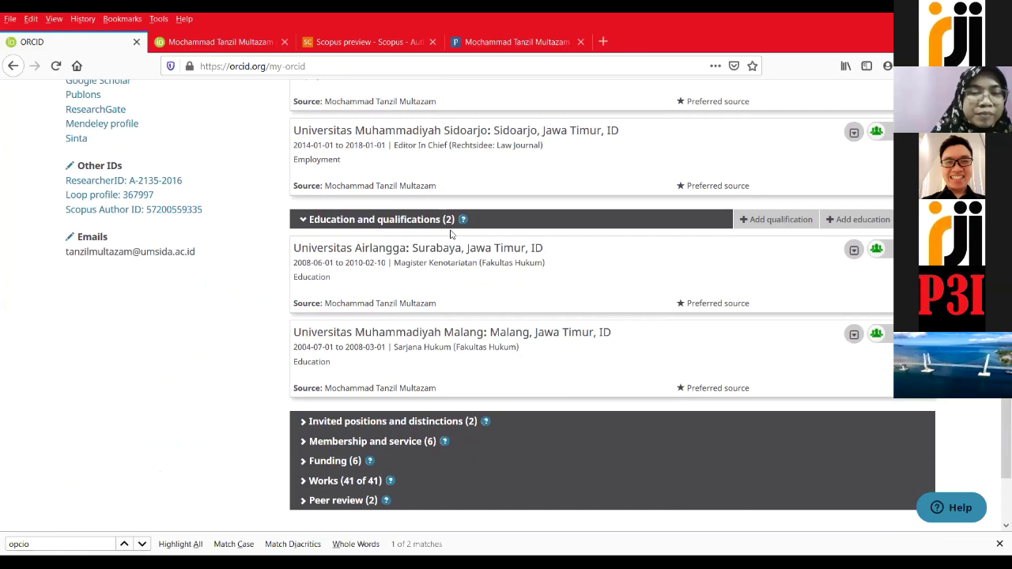
mouse_move(462, 227)
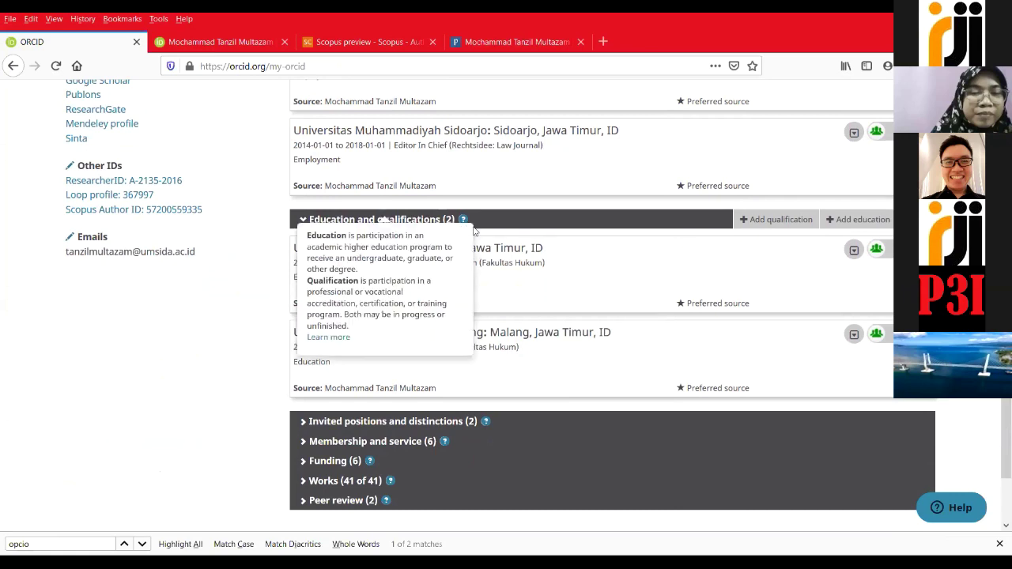
left_click(758, 227)
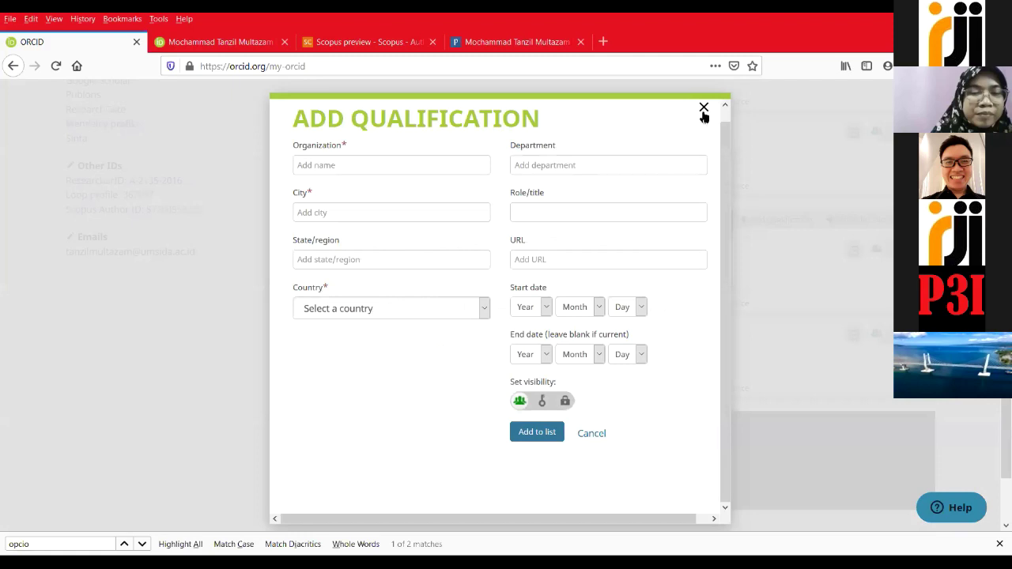
left_click(758, 221)
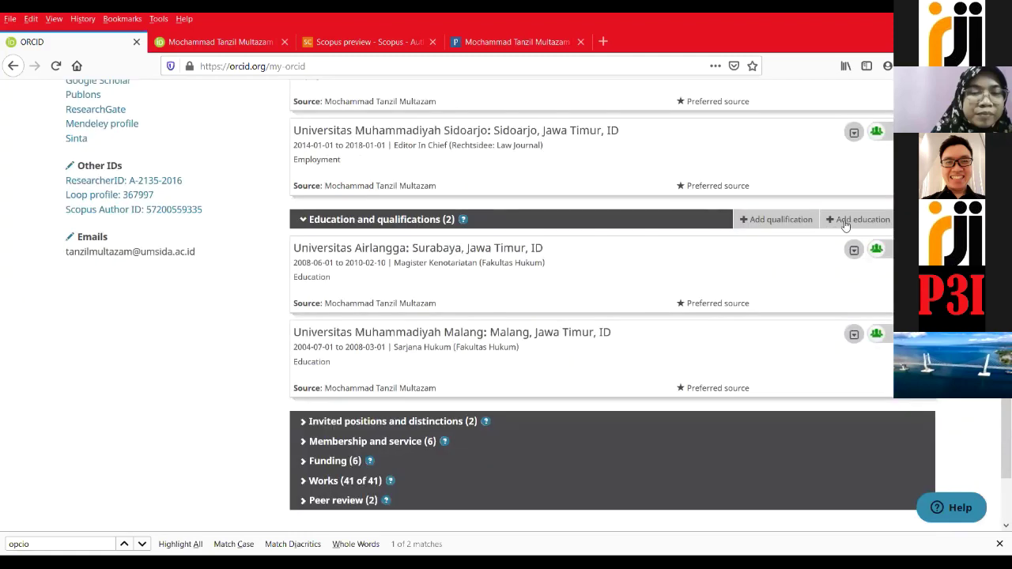
- Look through the fields of the blank education form and cancel it, comparing it with the blank qualification form
left_click(838, 224)
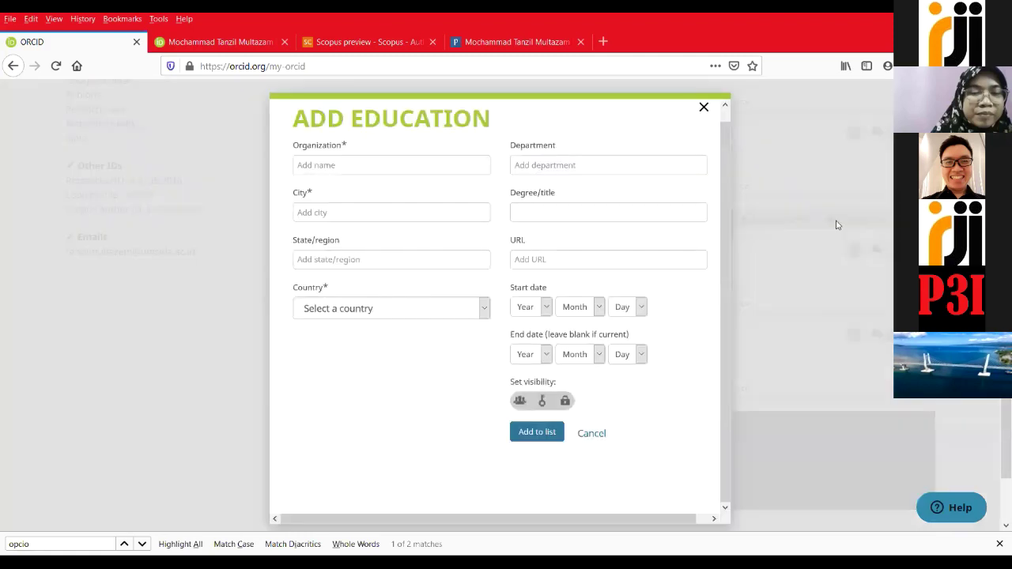
left_click(350, 167)
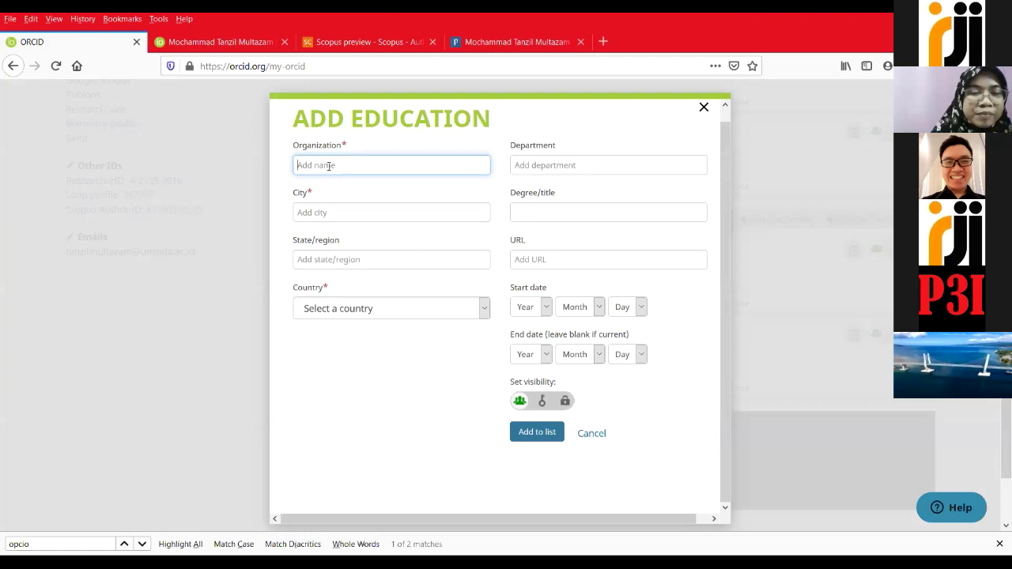
left_click(324, 212)
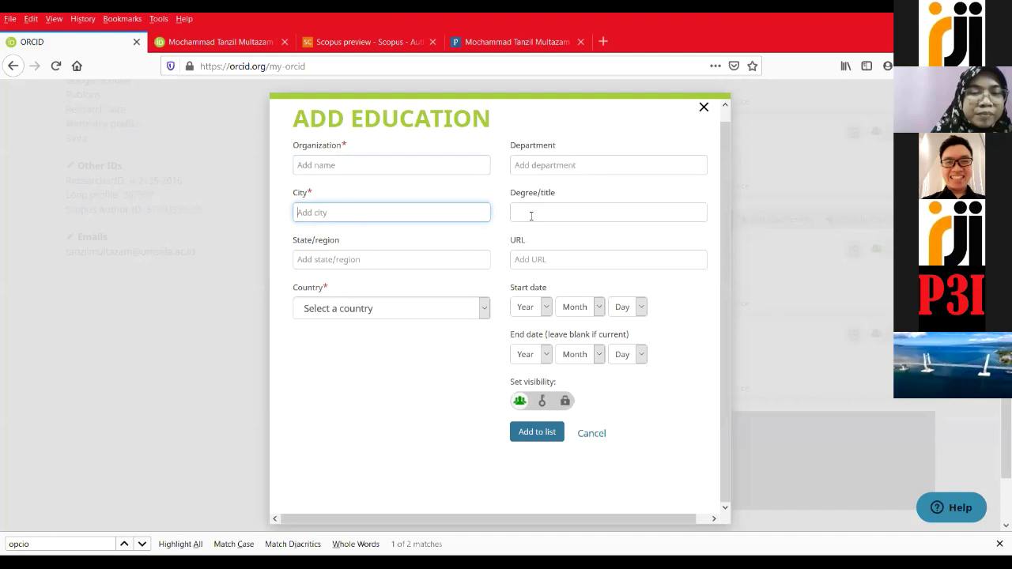
left_click(537, 258)
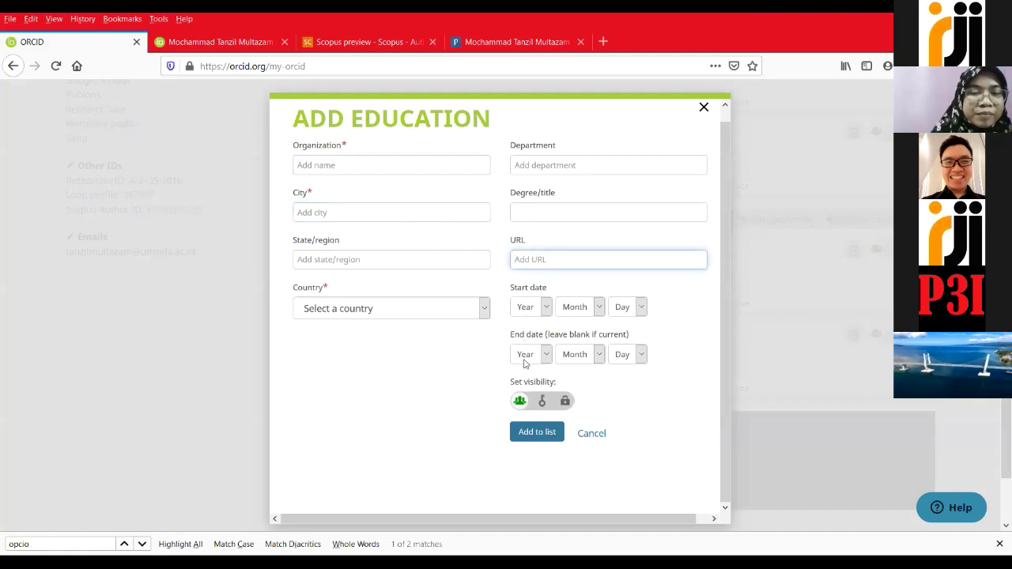
left_click(592, 436)
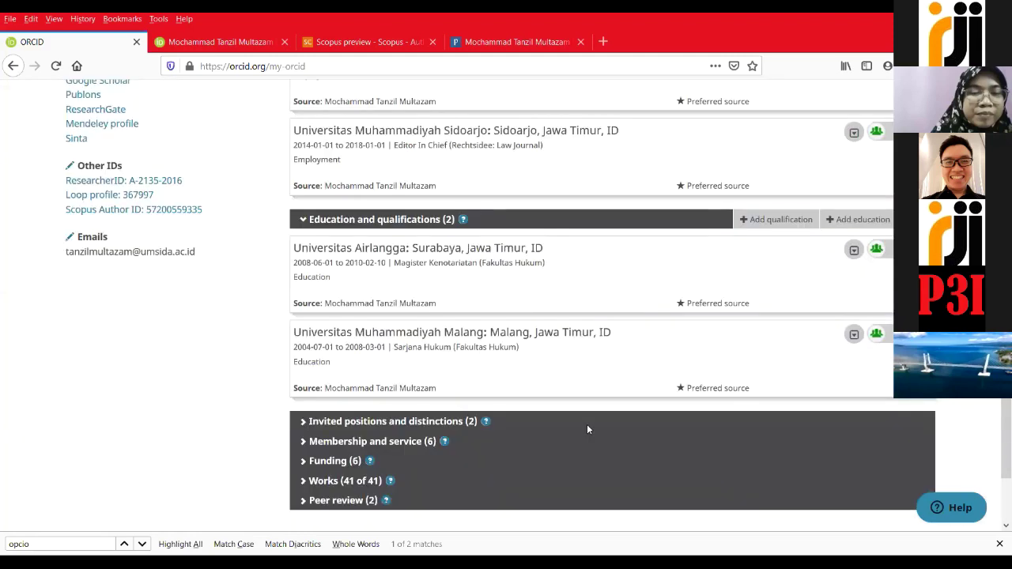
left_click(773, 221)
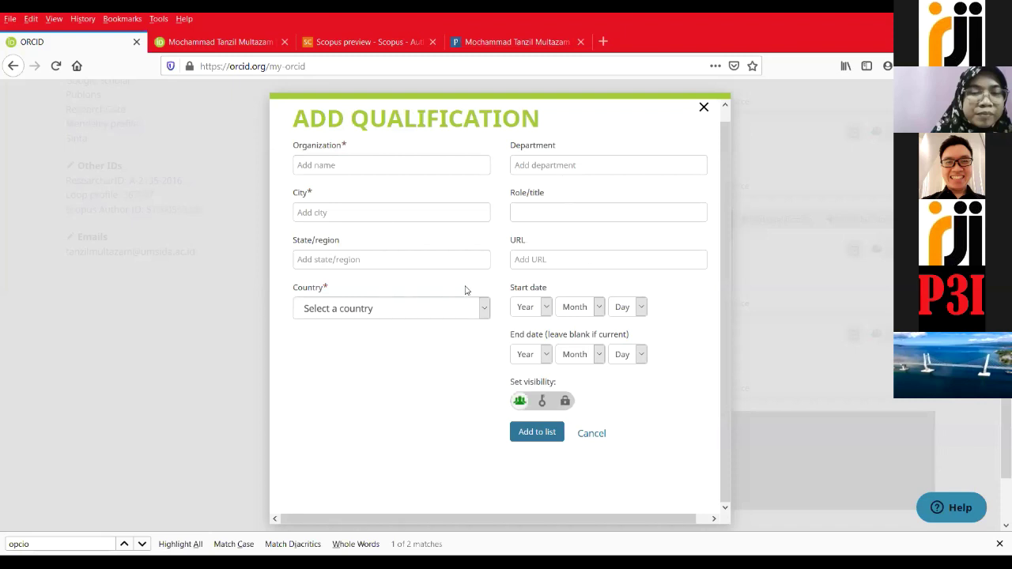
left_click(705, 107)
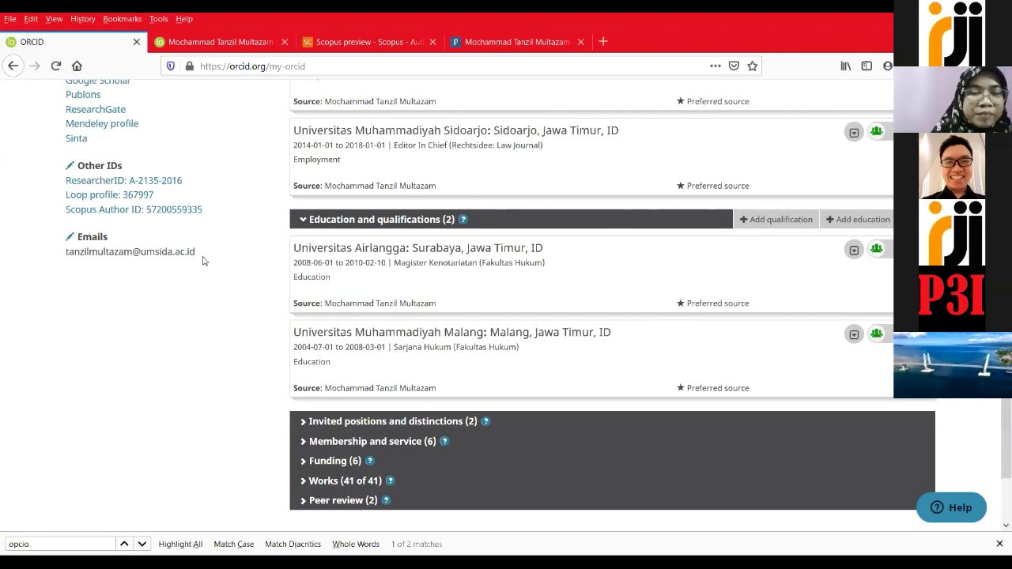
scroll(200, 259, "up", 3)
scroll(106, 149, "up", 5)
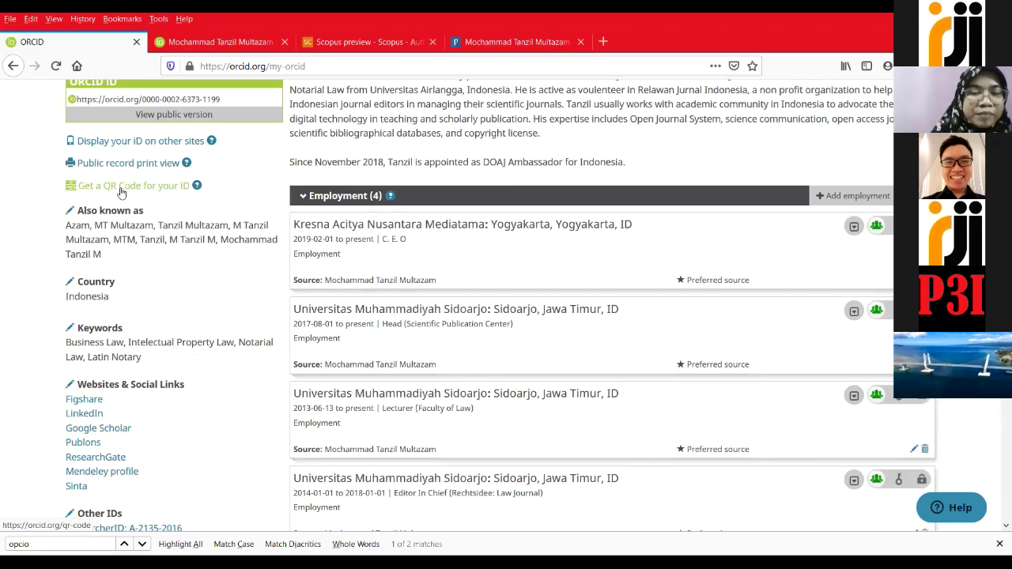
scroll(293, 332, "up", 2)
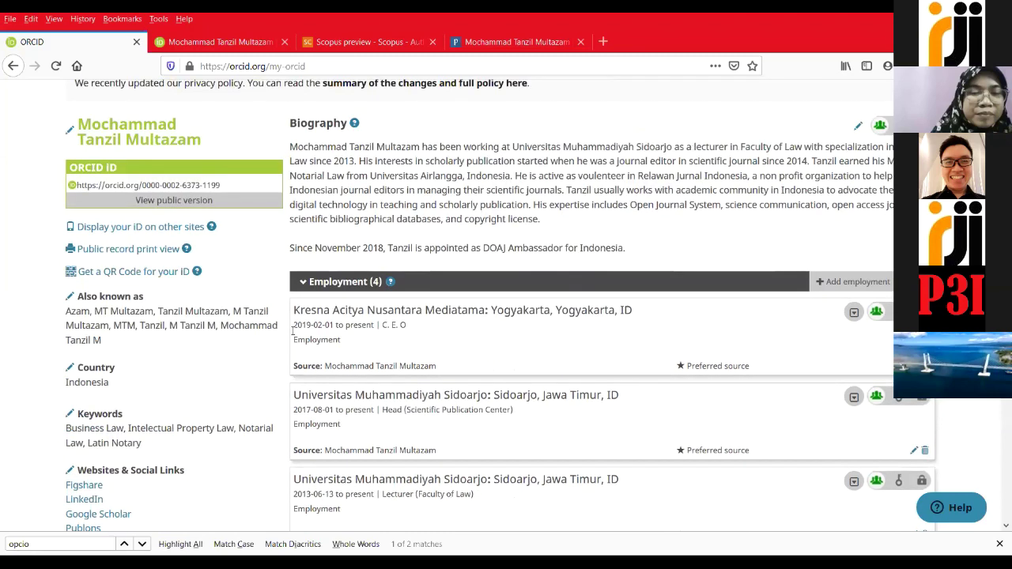
scroll(293, 332, "up", 3)
scroll(292, 335, "down", 15)
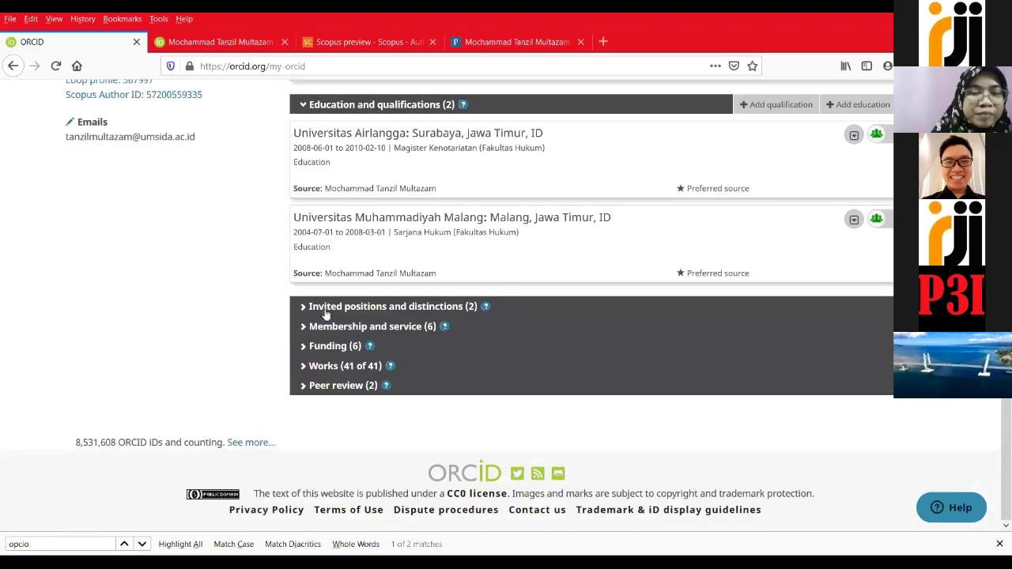
- Expand the Invited positions and distinctions section, check its entries and help note, and view the invited position form before closing it
left_click(324, 308)
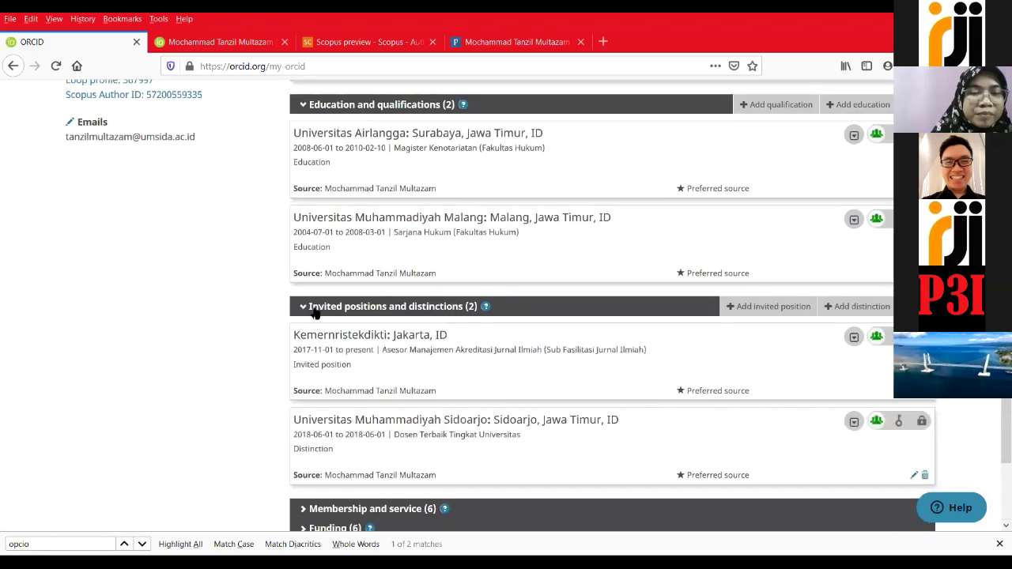
scroll(314, 316, "down", 3)
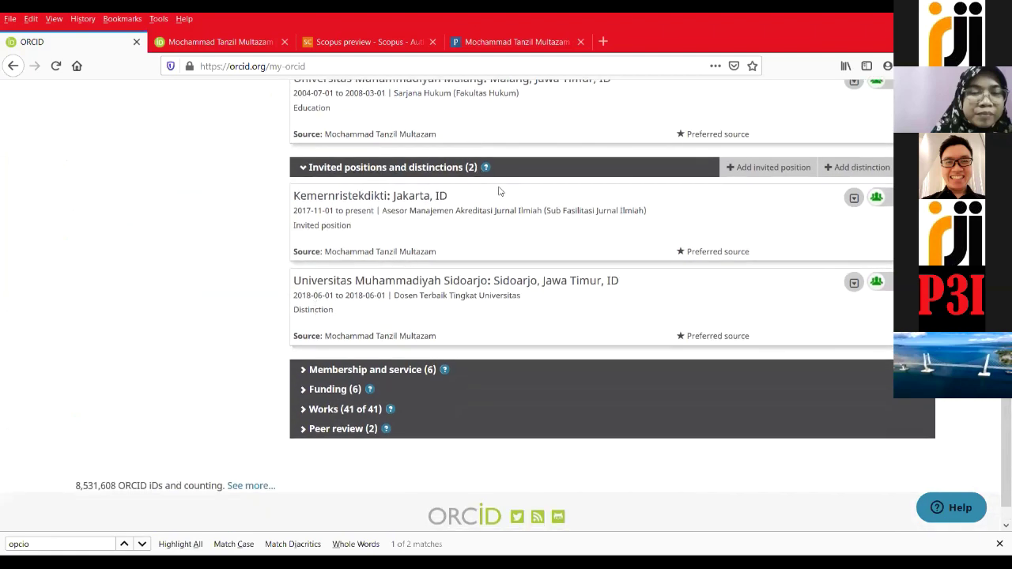
mouse_move(486, 169)
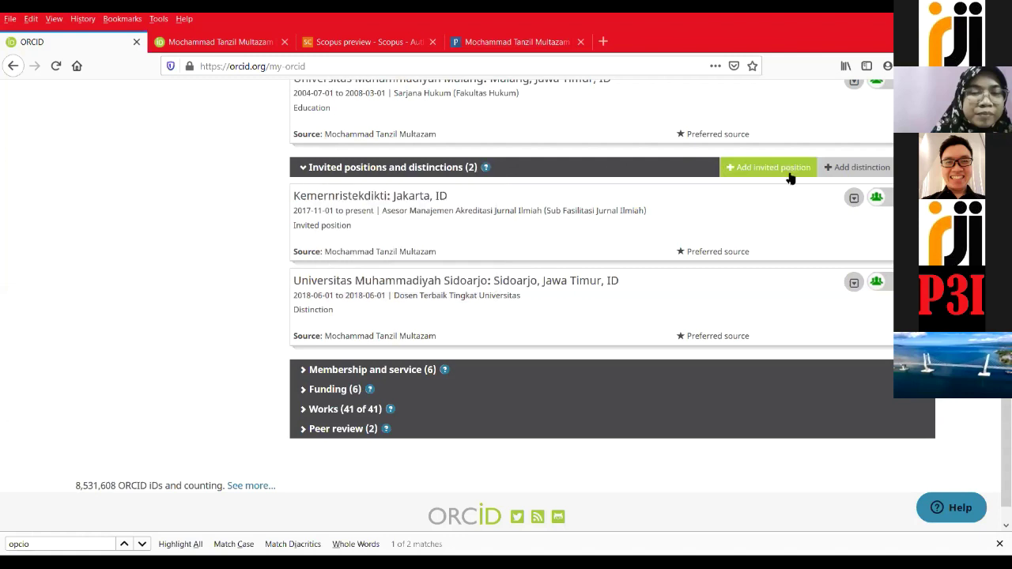
scroll(784, 189, "down", 1)
scroll(783, 190, "up", 2)
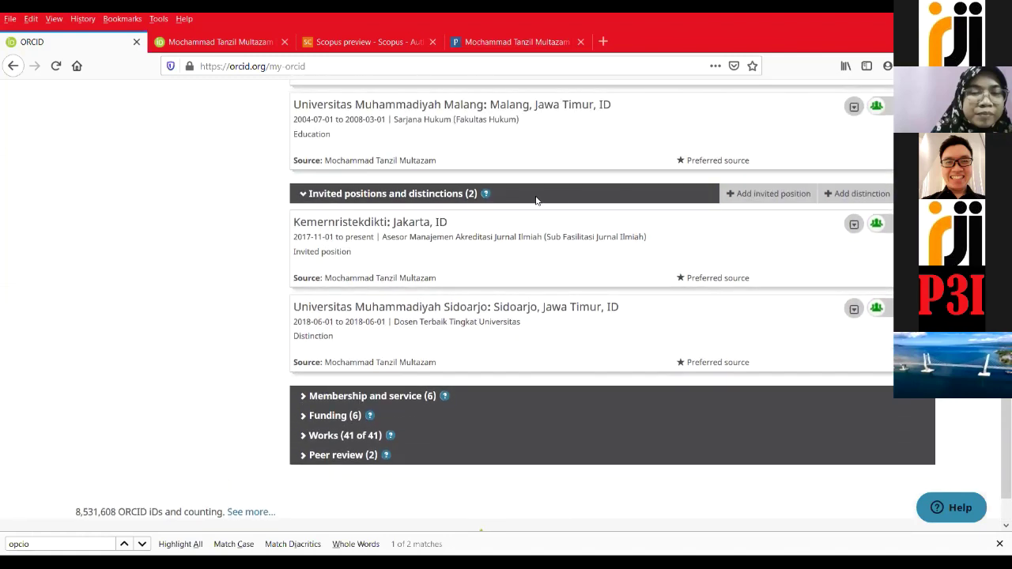
left_click(772, 202)
left_click(705, 109)
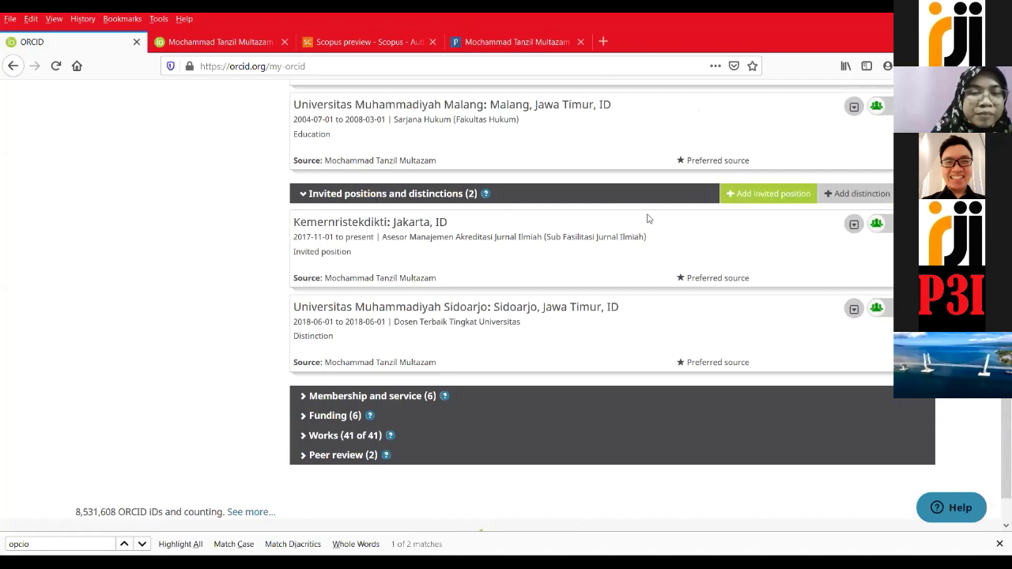
scroll(575, 223, "up", 2)
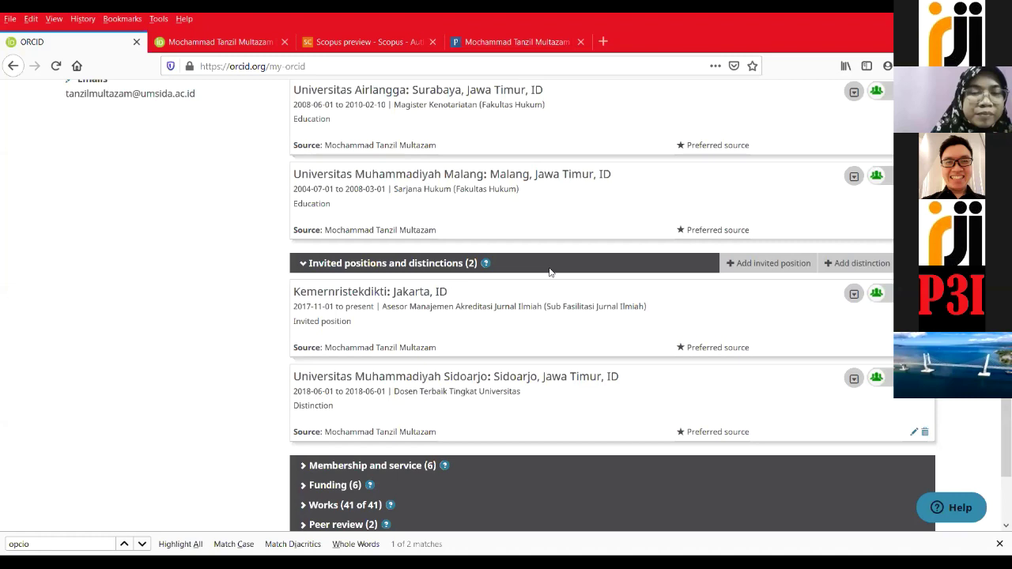
scroll(549, 272, "up", 2)
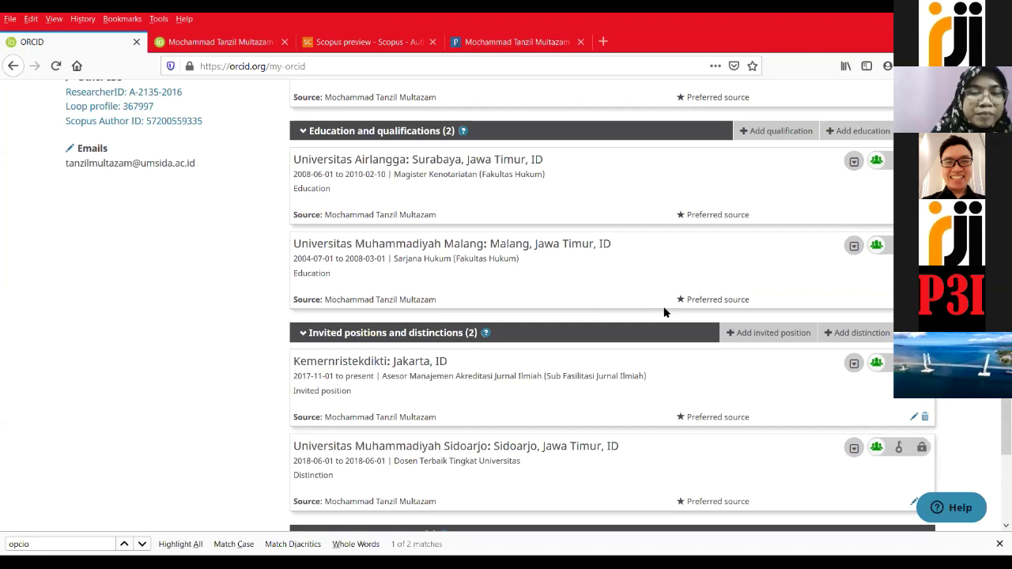
scroll(674, 431, "up", 1)
scroll(712, 403, "up", 3)
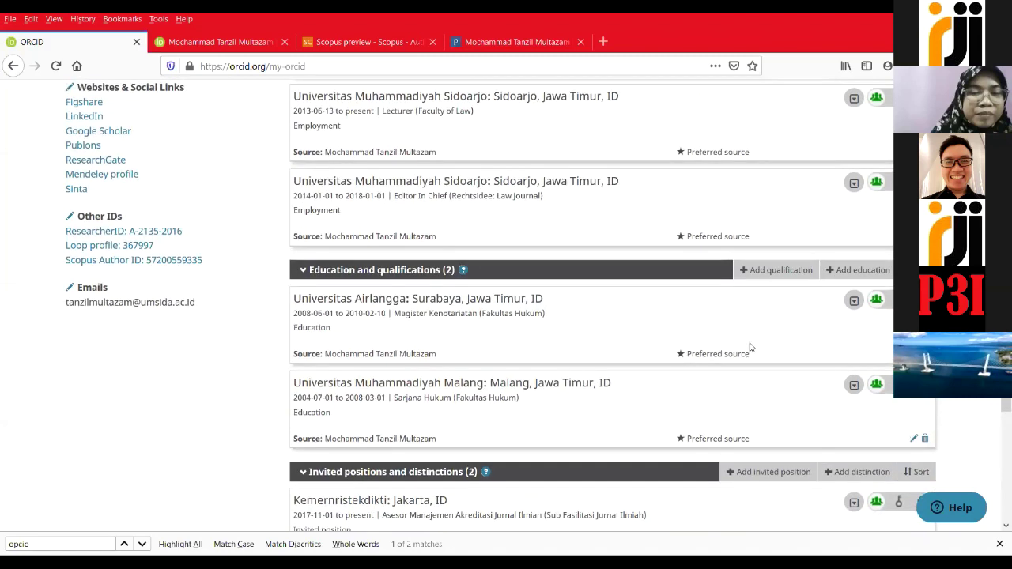
- Look back over the employment, education and invited positions sections, including the options for adding entries to each
scroll(739, 344, "up", 3)
scroll(731, 336, "up", 2)
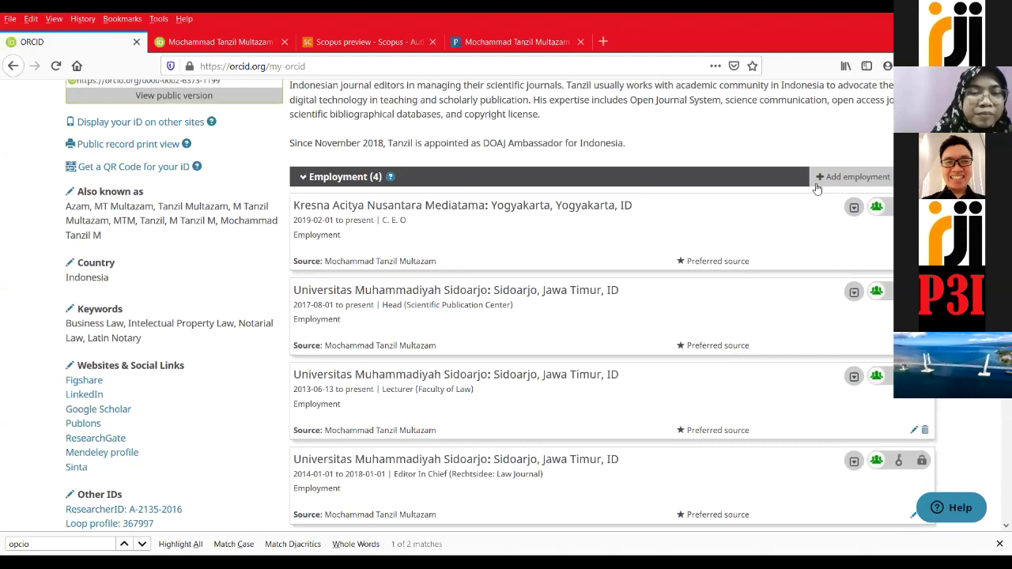
scroll(586, 387, "down", 1)
scroll(586, 386, "down", 5)
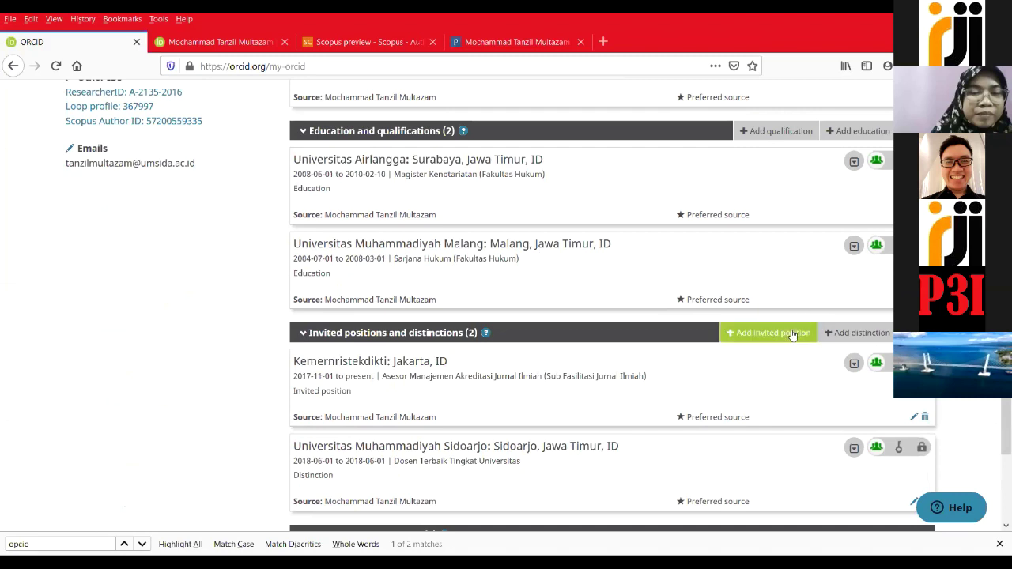
scroll(808, 355, "down", 1)
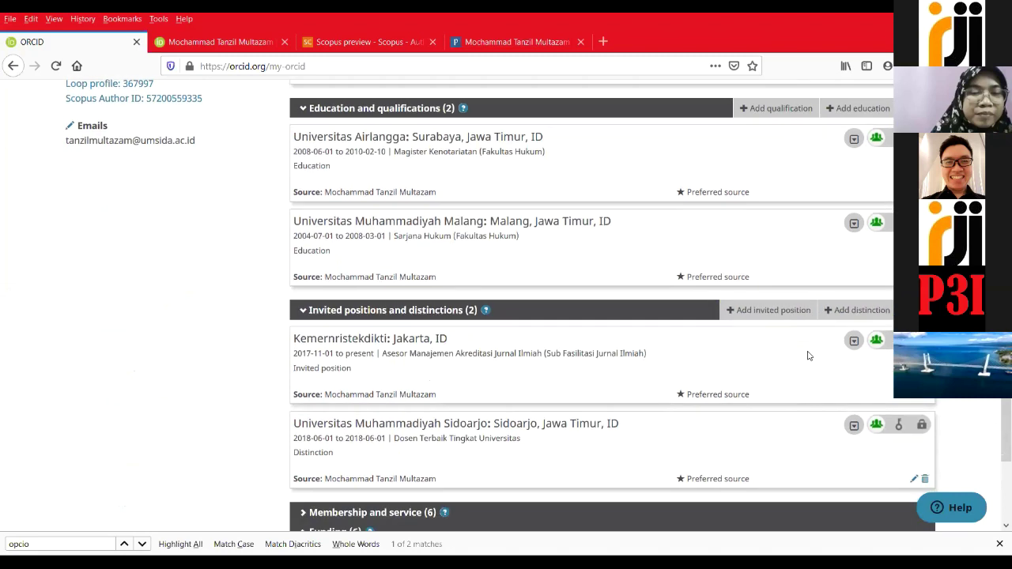
scroll(810, 300, "down", 3)
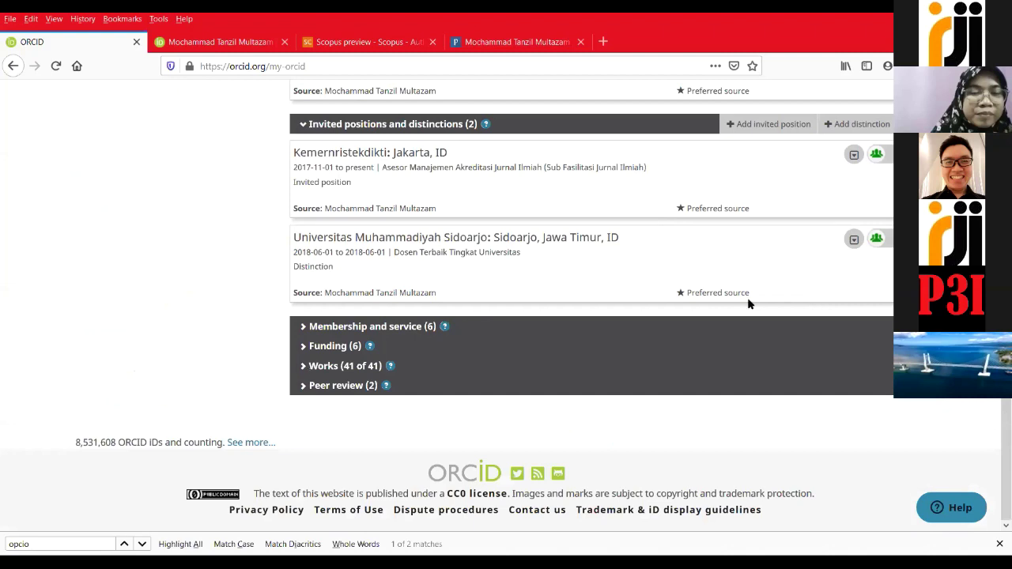
- Expand the Membership and service section and look through its entries, comparing service roles with memberships
left_click(415, 327)
scroll(429, 321, "down", 2)
scroll(426, 320, "down", 1)
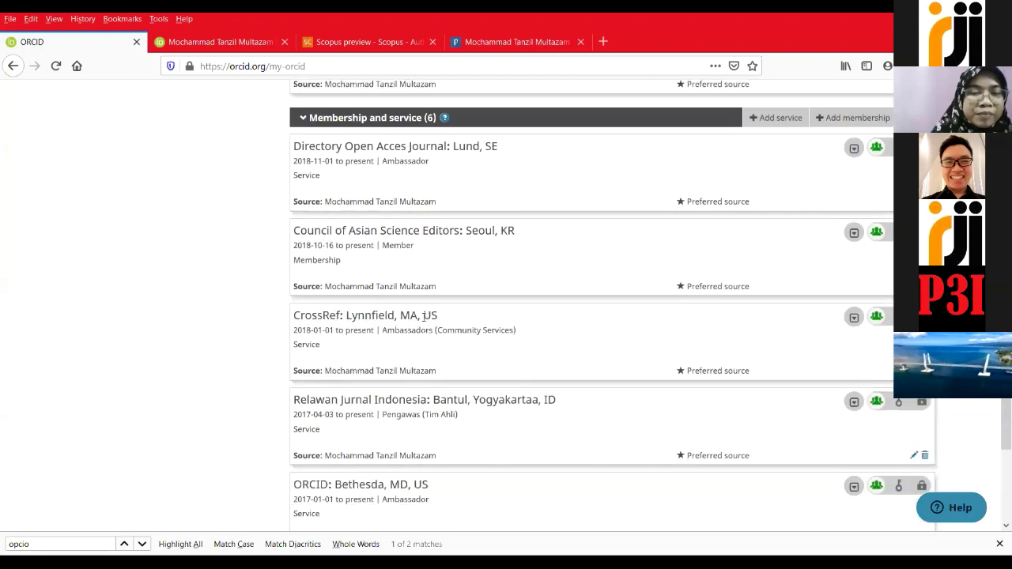
scroll(398, 321, "up", 4)
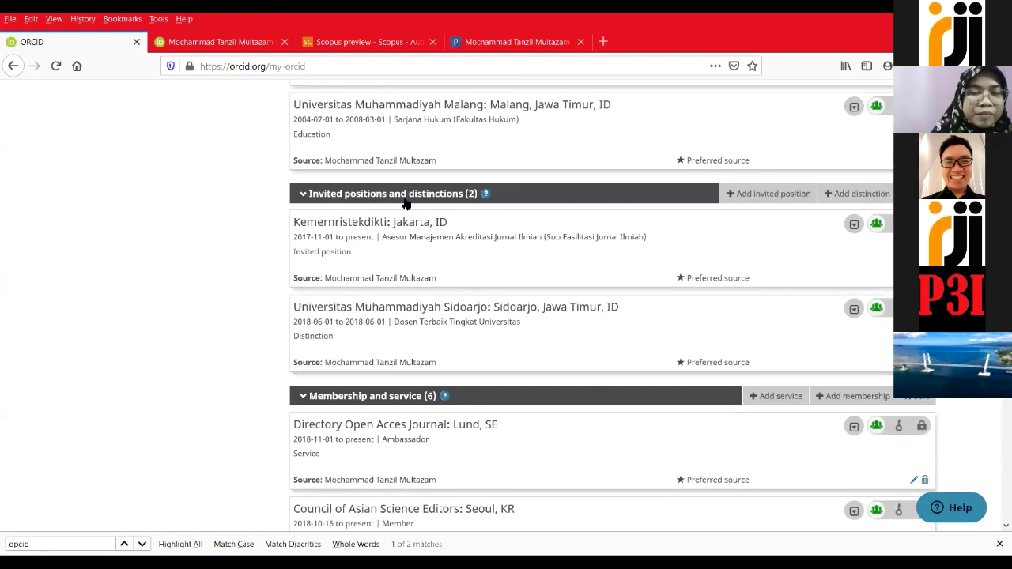
scroll(418, 366, "down", 1)
scroll(412, 366, "down", 4)
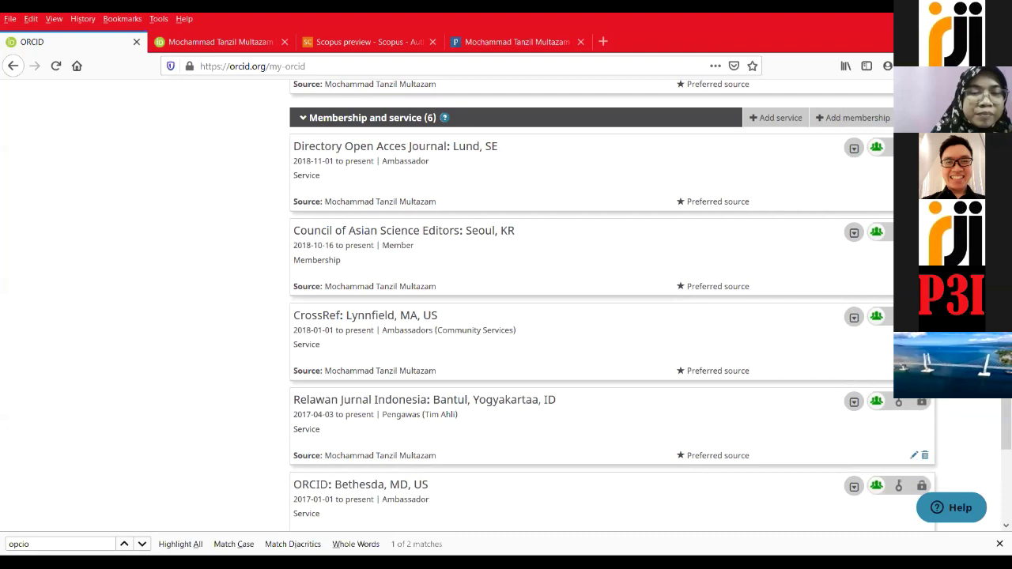
scroll(682, 240, "up", 1)
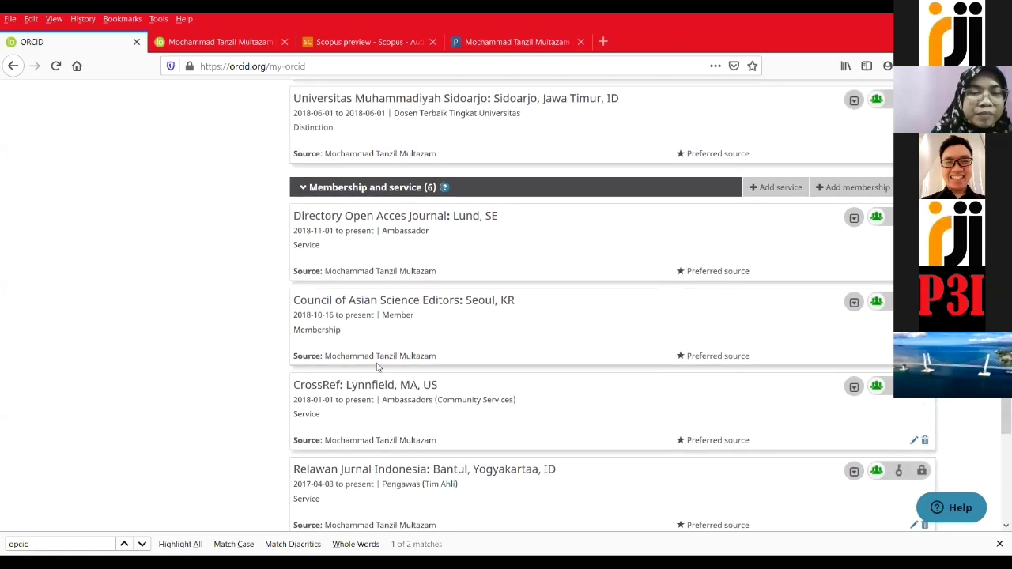
scroll(353, 384, "down", 4)
scroll(353, 383, "down", 1)
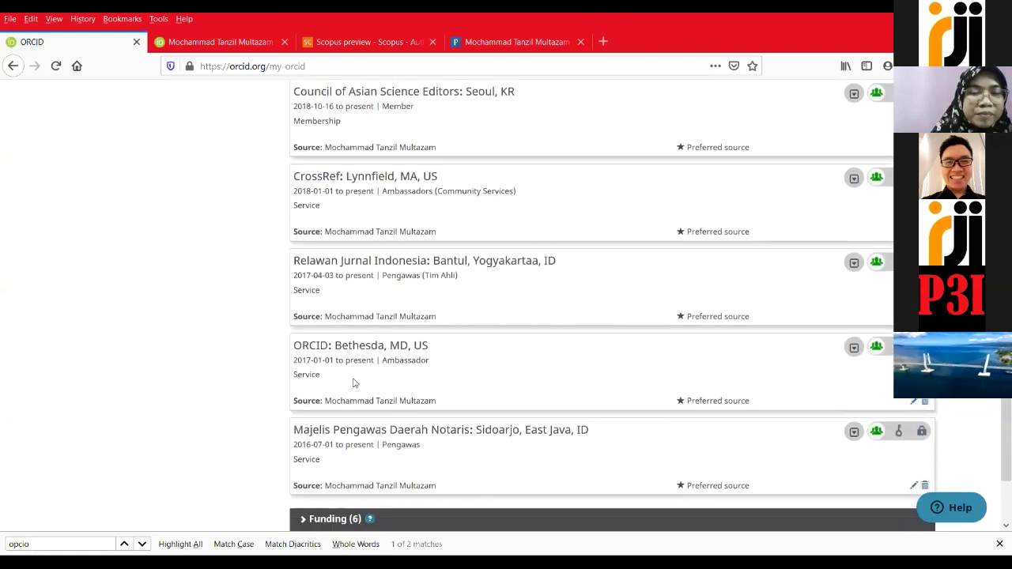
scroll(353, 383, "up", 7)
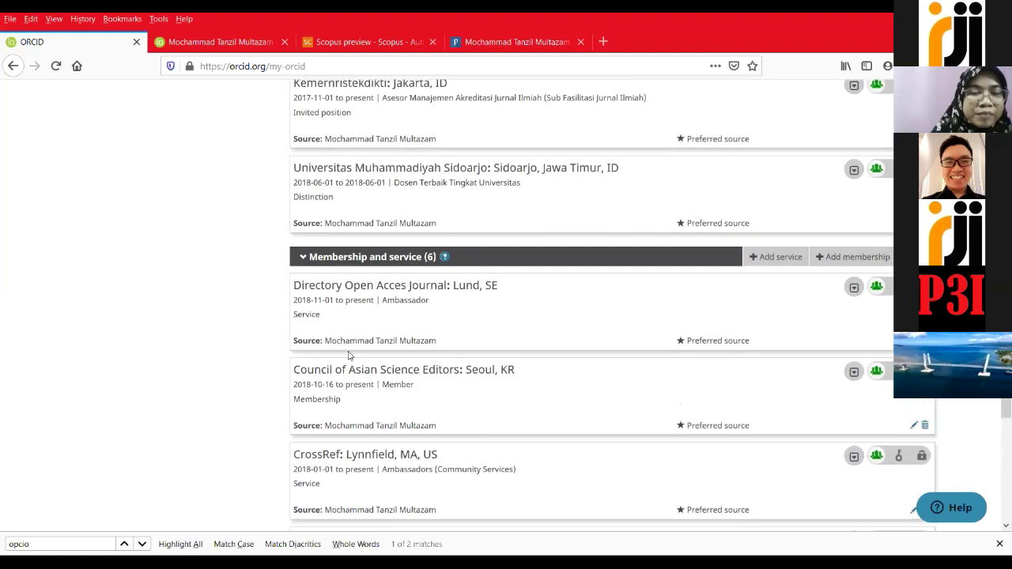
scroll(348, 356, "down", 4)
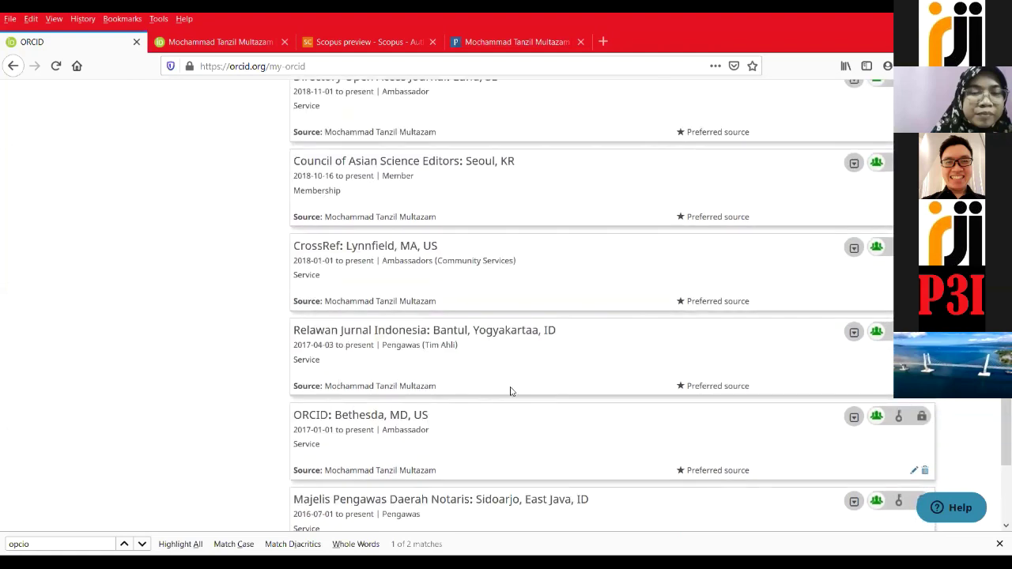
- Highlight the source name on the CrossRef service entry and review the sources of the surrounding membership and service entries
left_click_drag(435, 300, 324, 301)
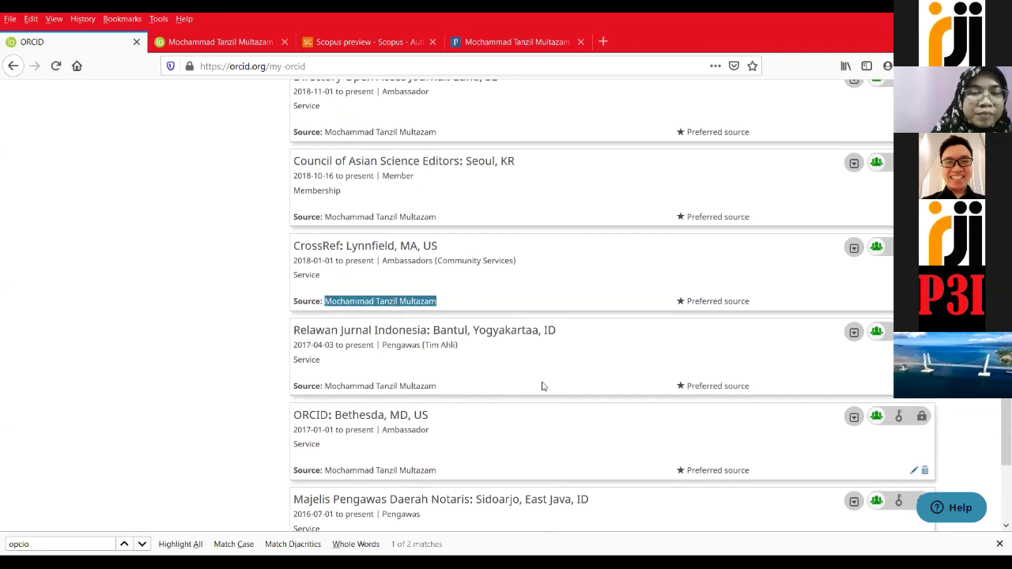
scroll(542, 386, "up", 1)
scroll(535, 379, "down", 1)
scroll(536, 380, "down", 3)
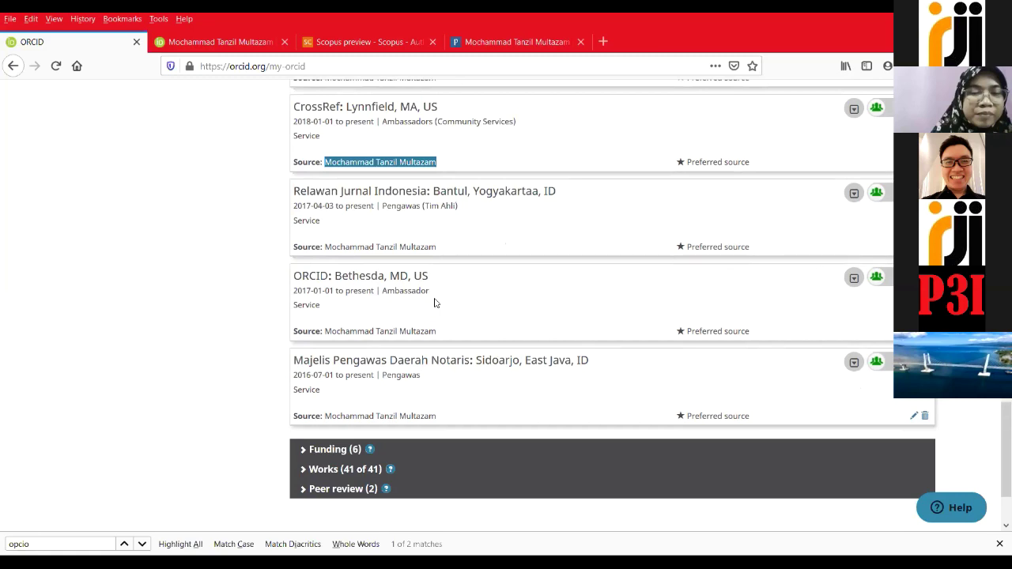
scroll(811, 255, "up", 4)
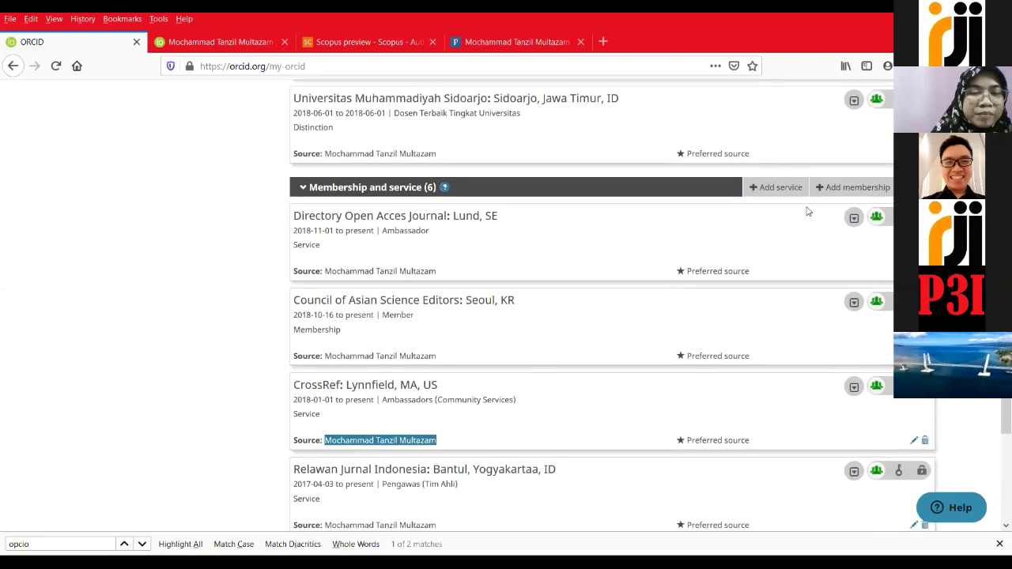
scroll(560, 287, "down", 2)
scroll(547, 305, "up", 2)
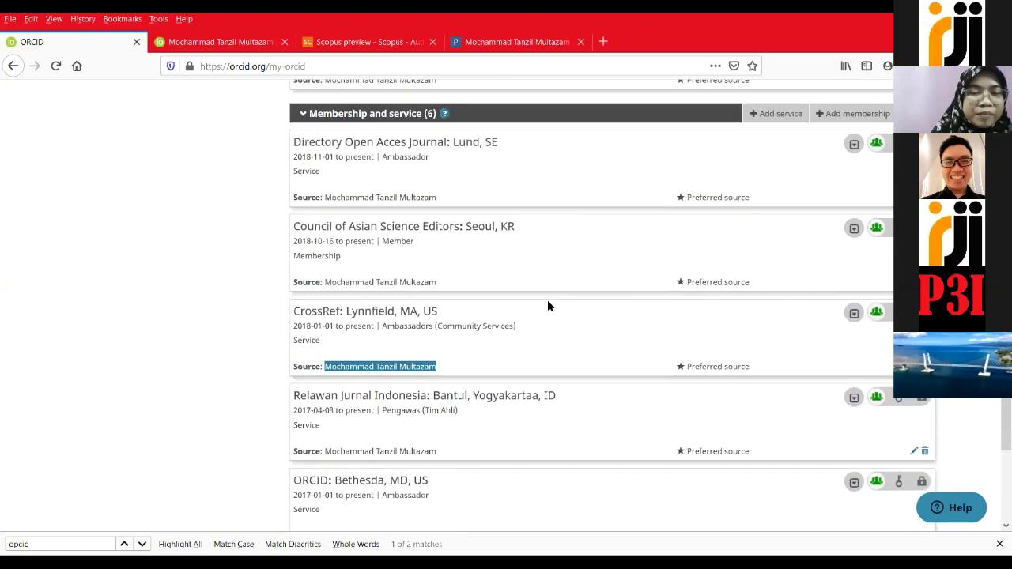
scroll(491, 380, "down", 3)
scroll(489, 387, "up", 5)
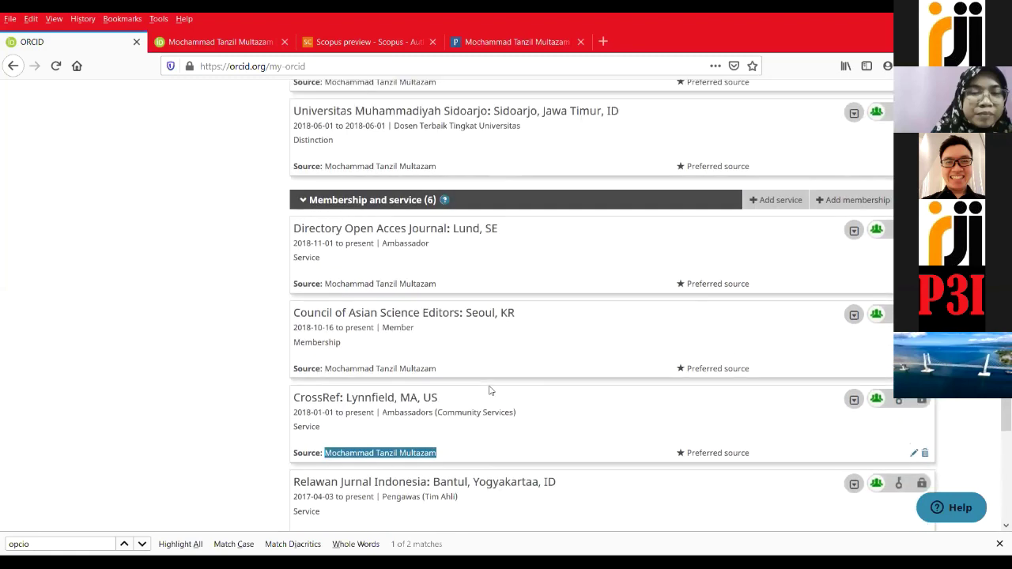
scroll(489, 390, "down", 5)
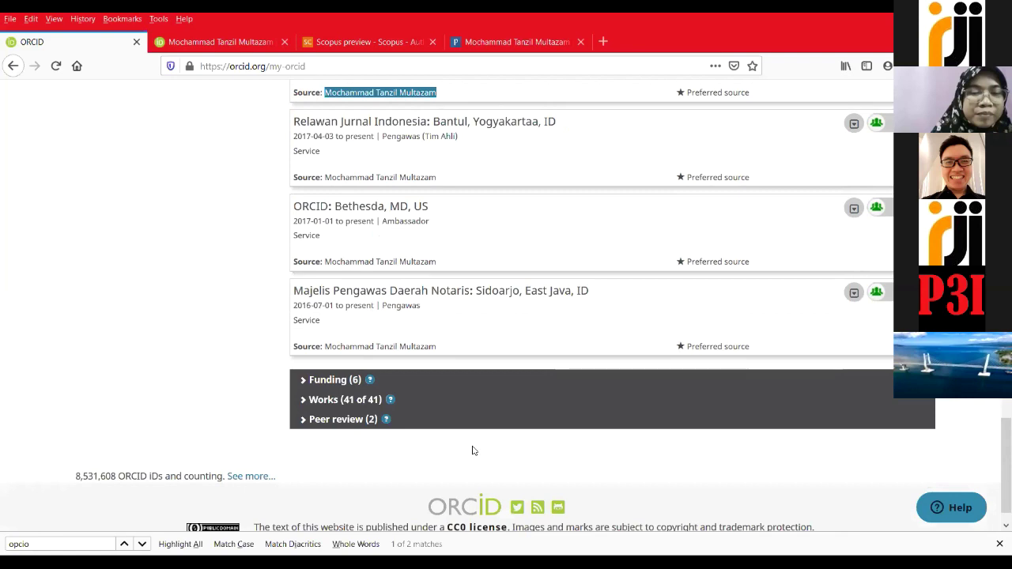
- Expand the Funding section and show the search-and-link option for adding funding
left_click(349, 387)
scroll(355, 393, "down", 2)
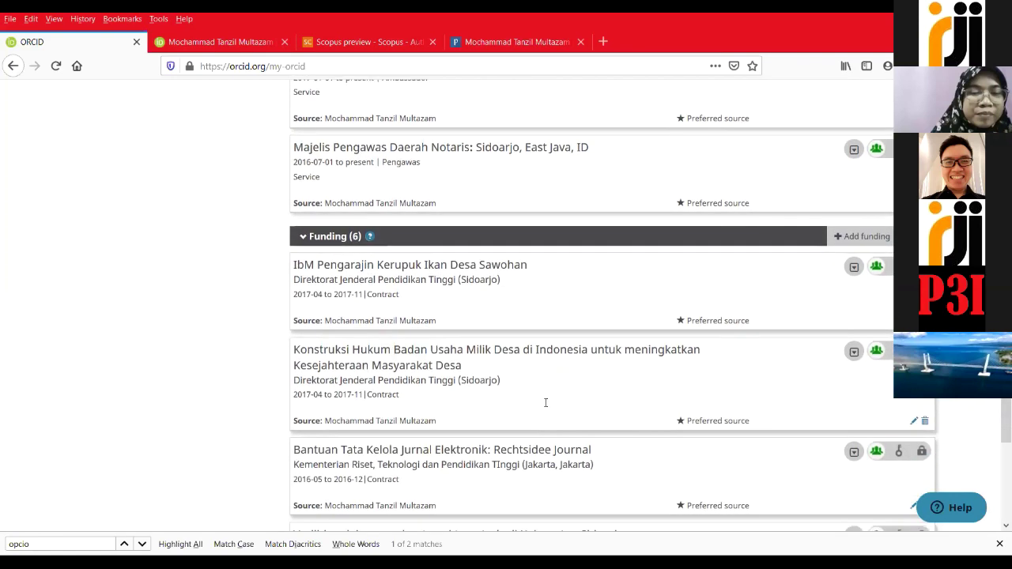
mouse_move(870, 169)
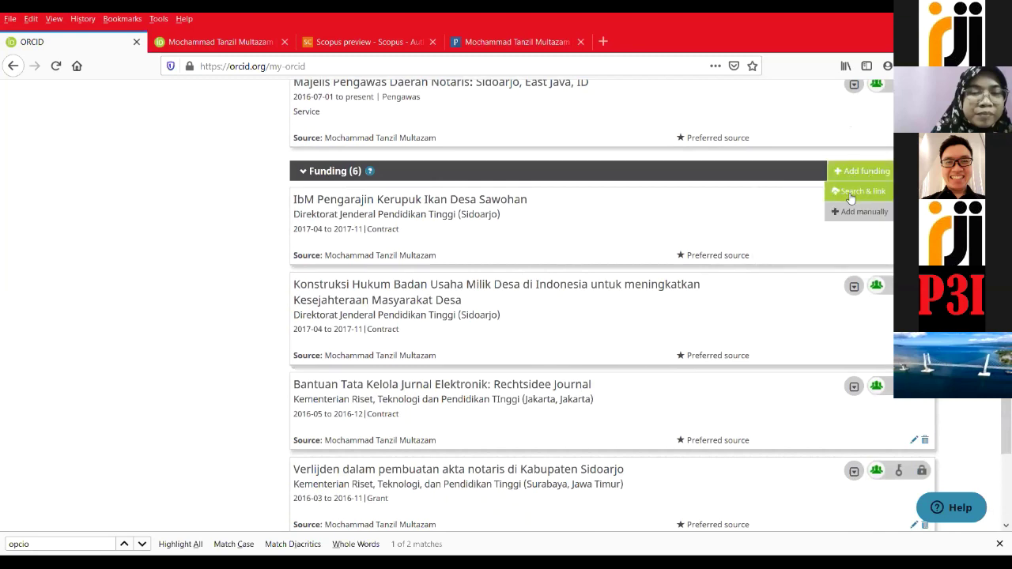
left_click(851, 197)
scroll(351, 336, "down", 3)
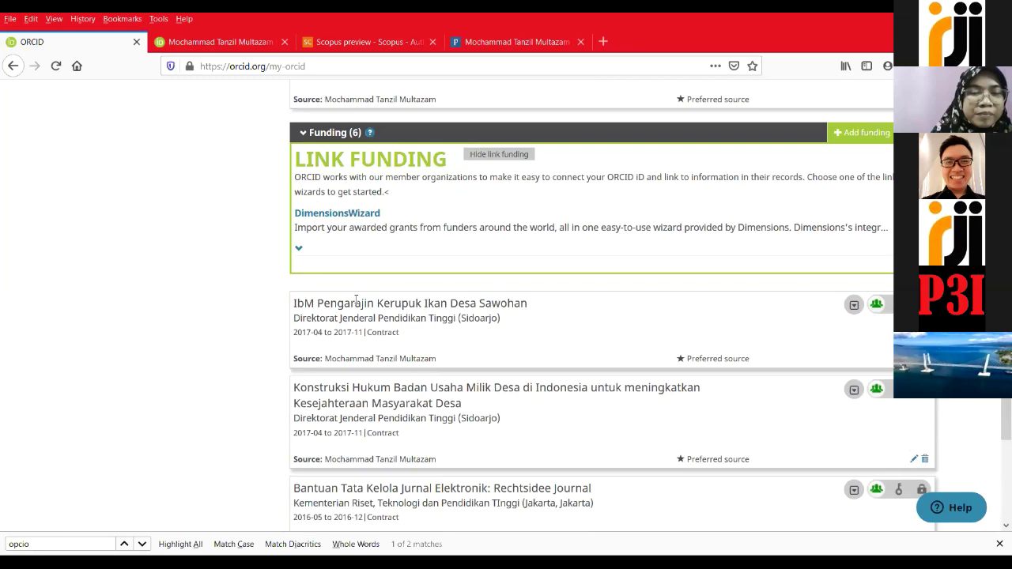
scroll(276, 366, "up", 5)
- Show the full DimensionsWizard description, open the wizard and authorize its access to the ORCID record
left_click(298, 361)
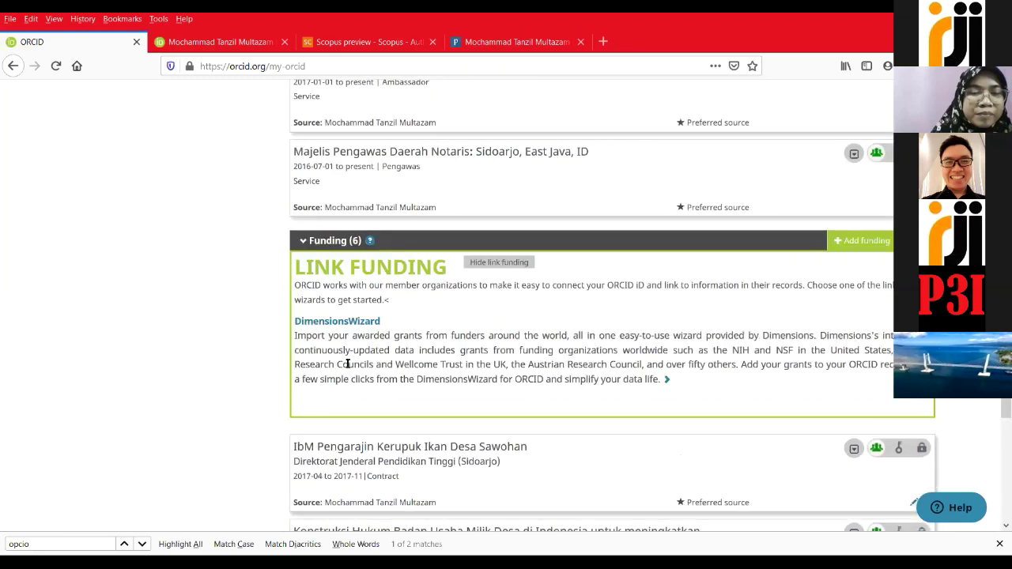
left_click(337, 322)
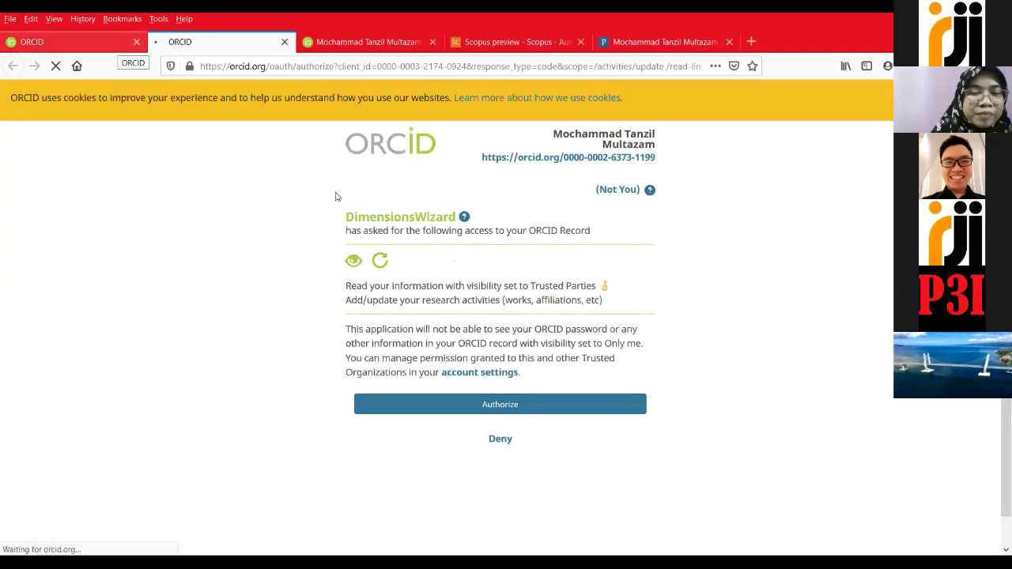
left_click(486, 407)
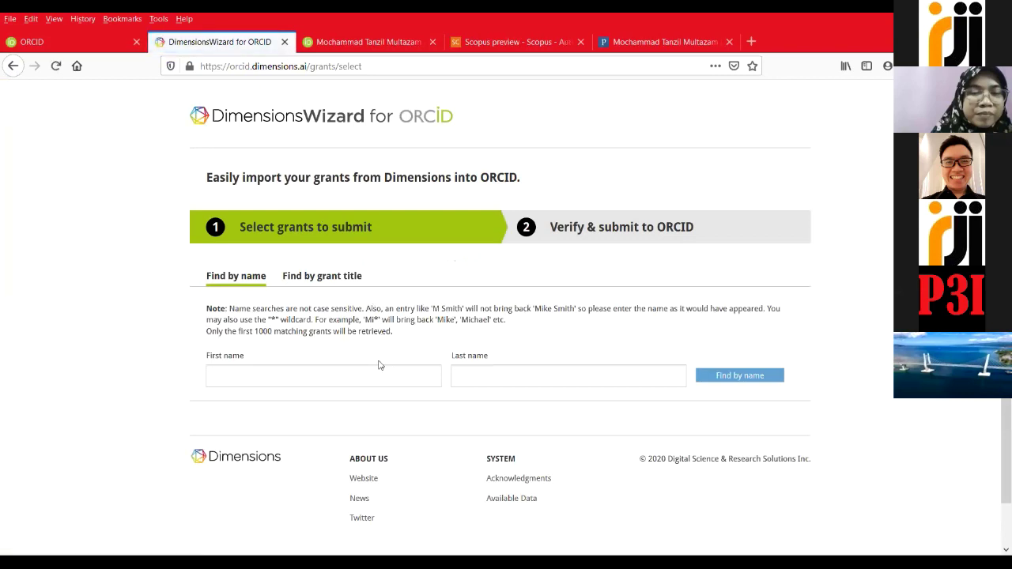
- Look over the DimensionsWizard grant search page and switch to the PowerPoint slide showing services connected to ORCID
scroll(378, 381, "down", 1)
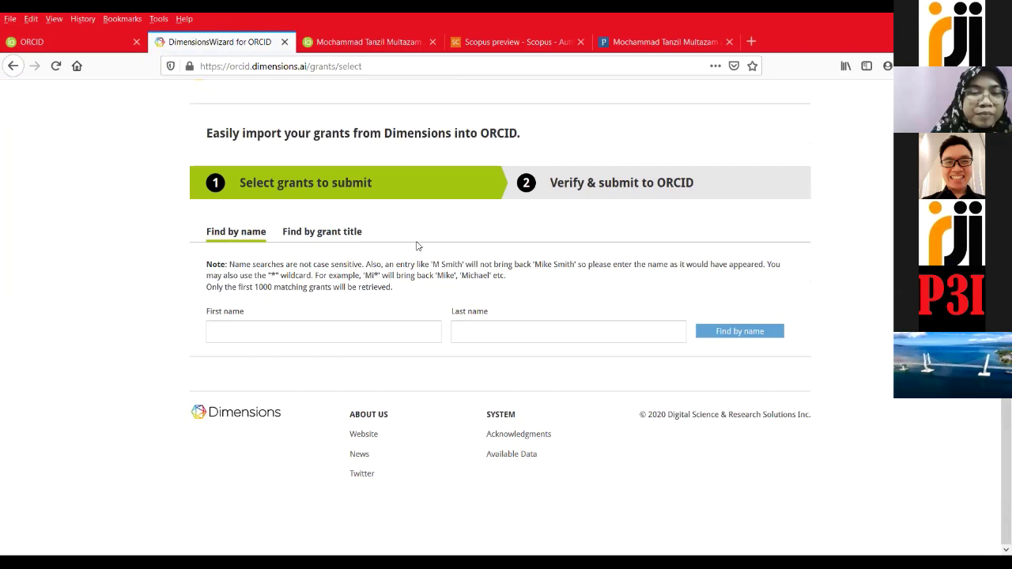
scroll(383, 223, "up", 1)
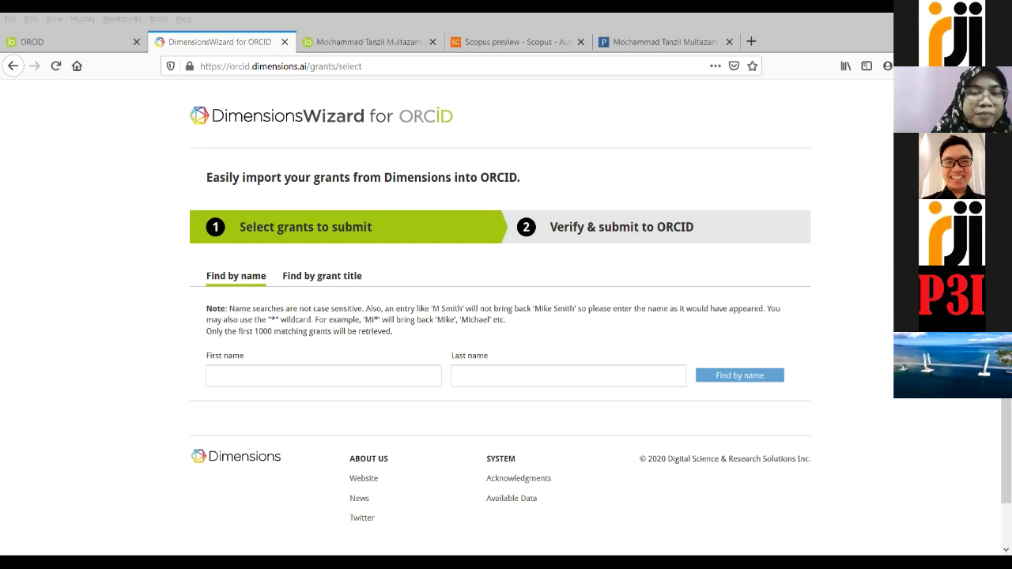
key("alt+Tab")
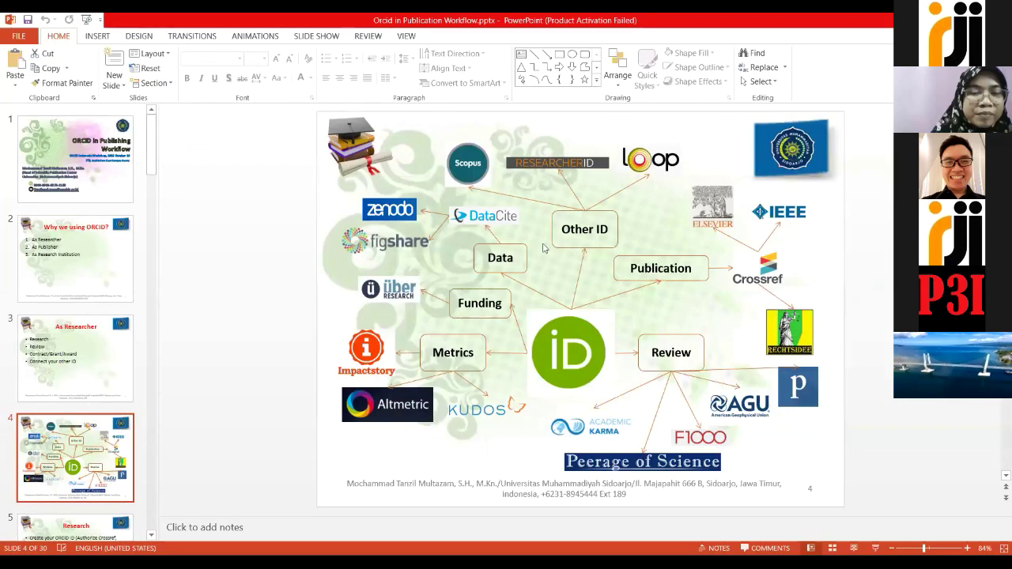
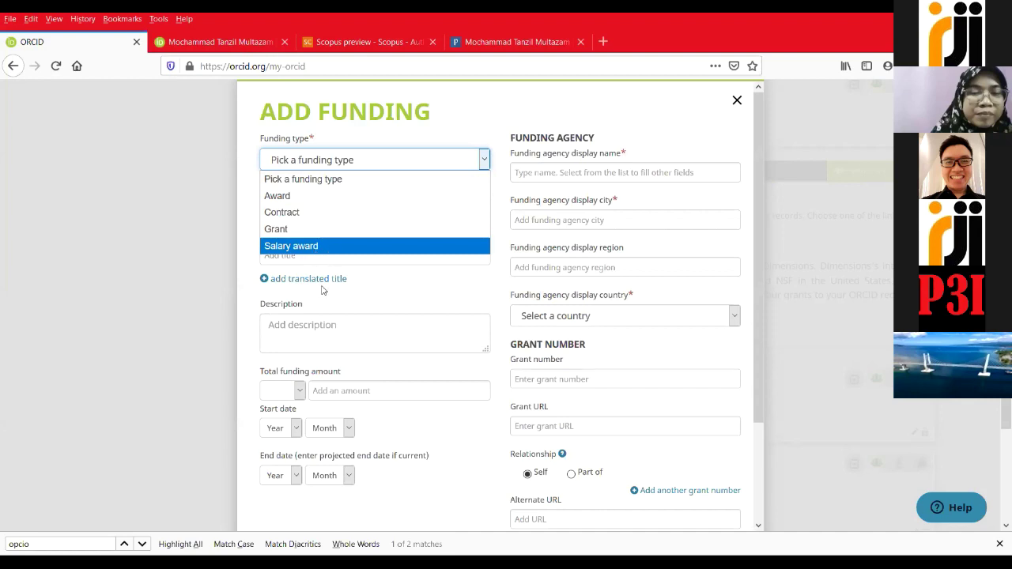
- View the available funding types in the blank Add Funding form without choosing one
left_click(310, 137)
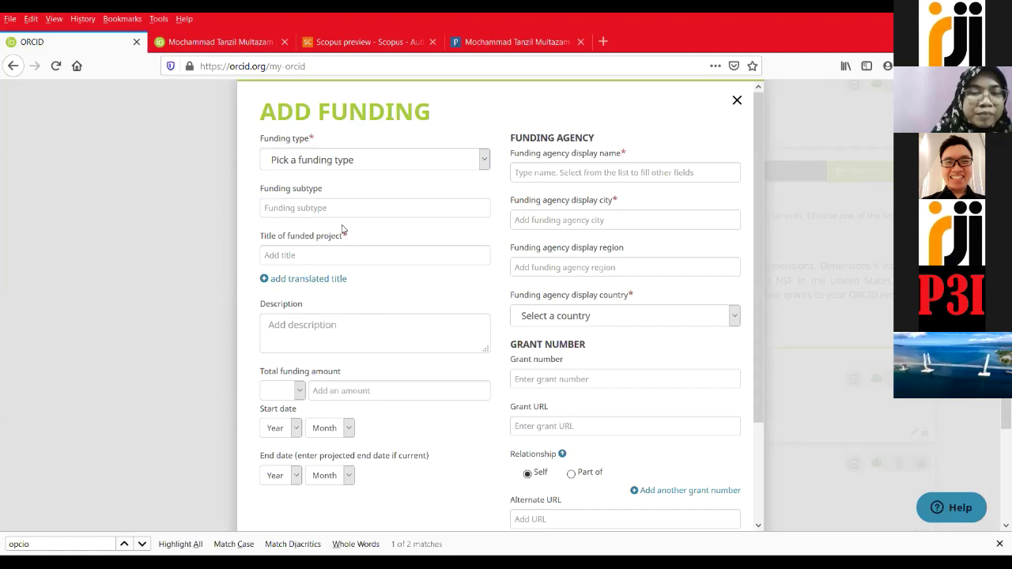
left_click(361, 159)
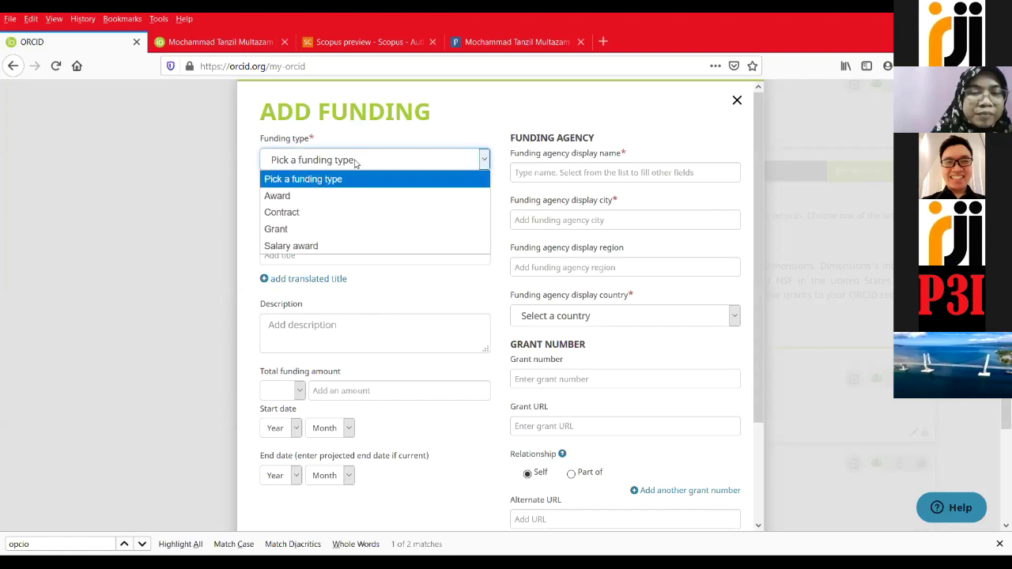
left_click(242, 225)
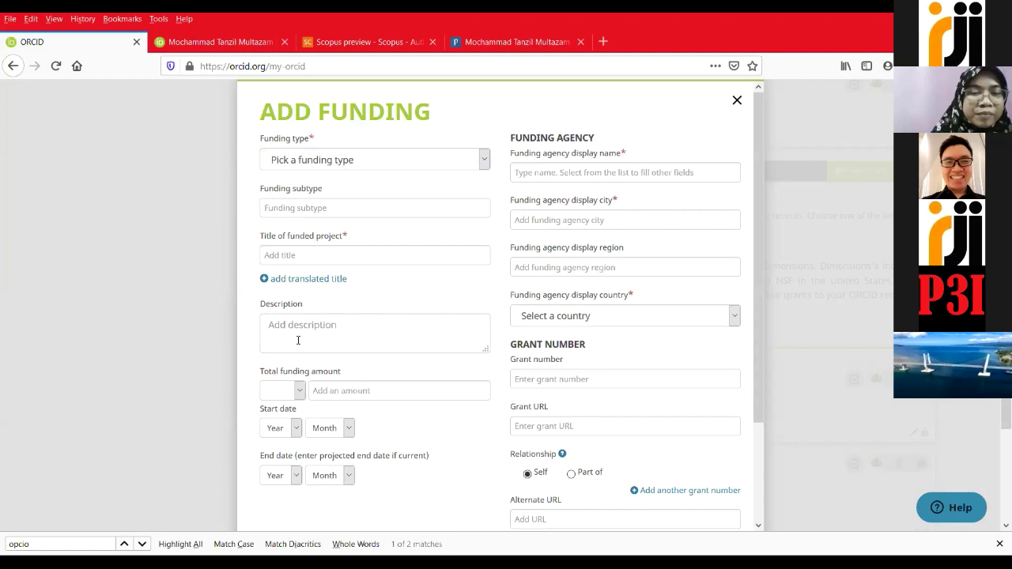
- Browse the currency list for the total funding amount and find IDR, closing the list without choosing a currency
left_click(299, 390)
scroll(300, 131, "down", 10)
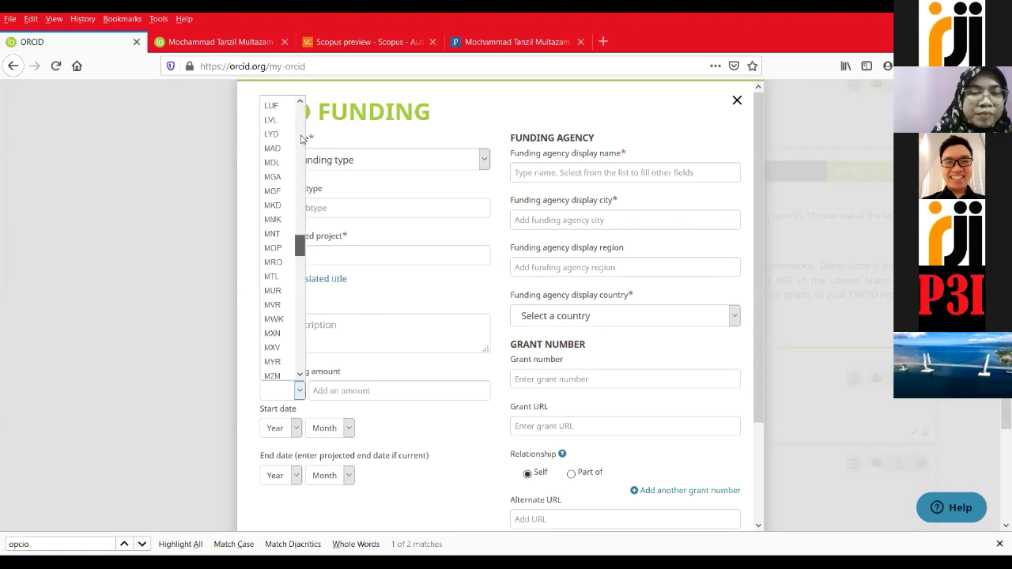
left_click(298, 307)
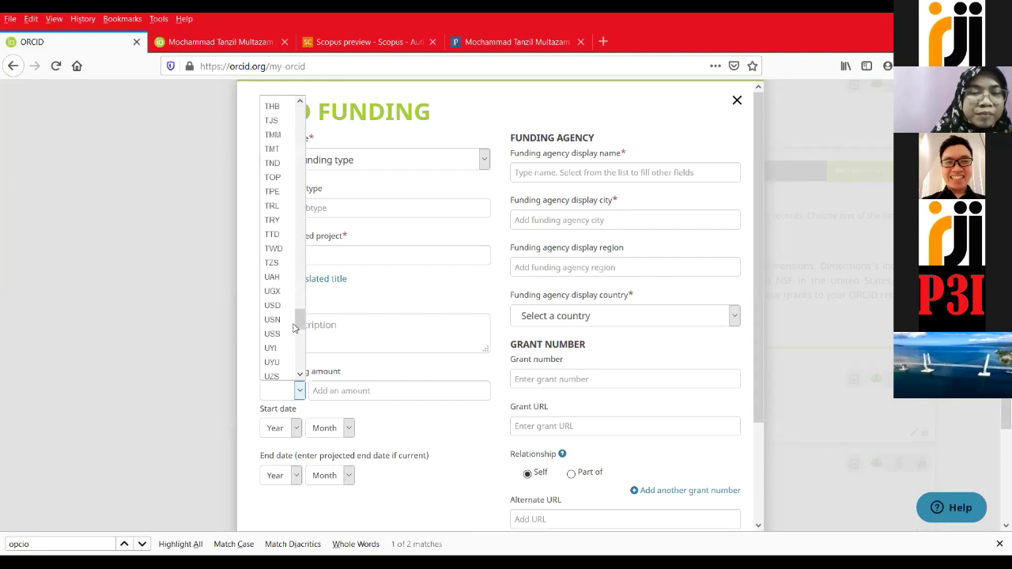
scroll(287, 295, "up", 4)
scroll(287, 295, "up", 10)
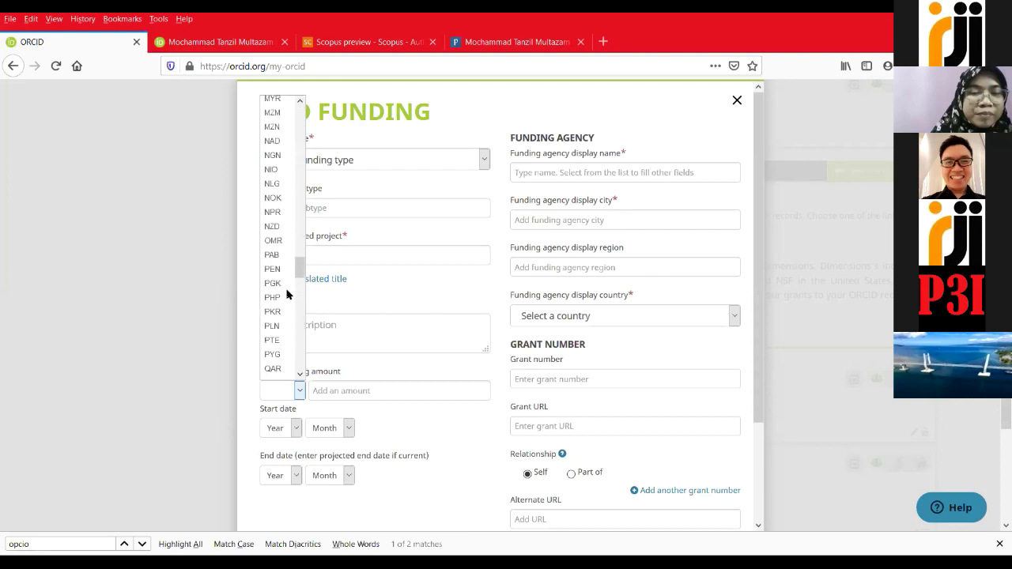
scroll(286, 295, "up", 9)
scroll(286, 295, "up", 5)
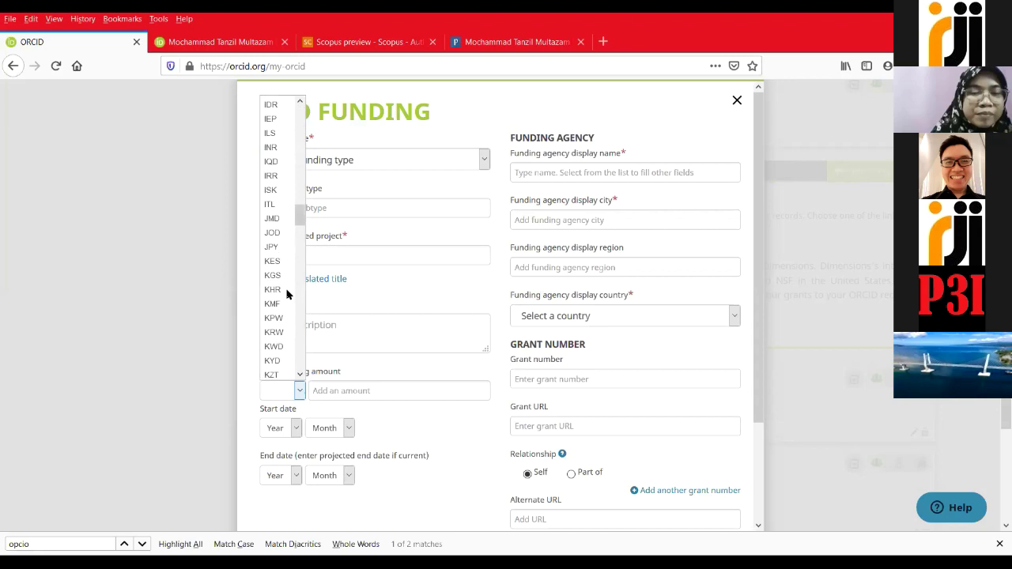
left_click(366, 269)
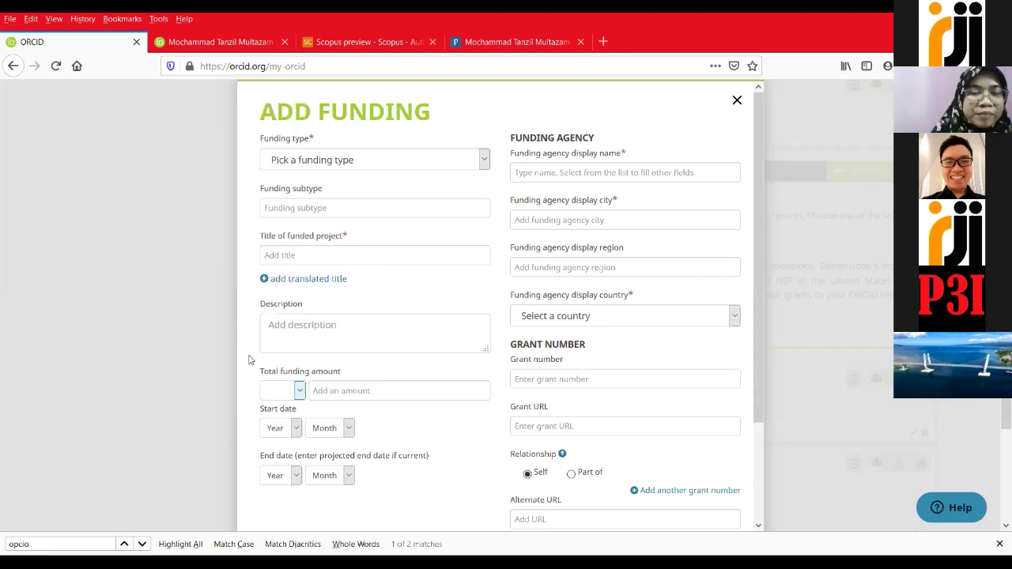
- Go through the start date, funding agency, country and grant number fields of the Add Funding form without filling them in
left_click(285, 433)
left_click(292, 433)
left_click(558, 175)
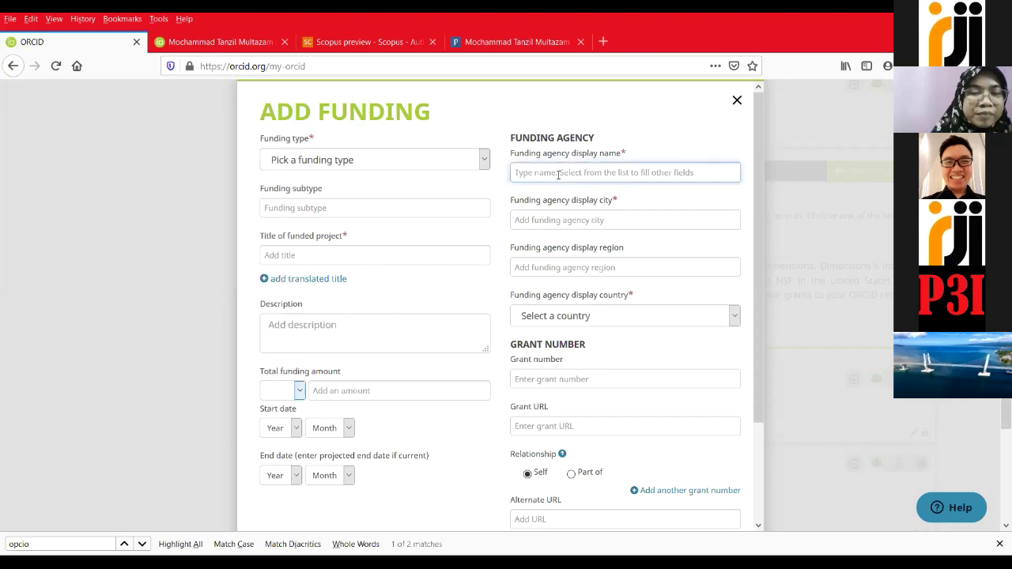
left_click(569, 223)
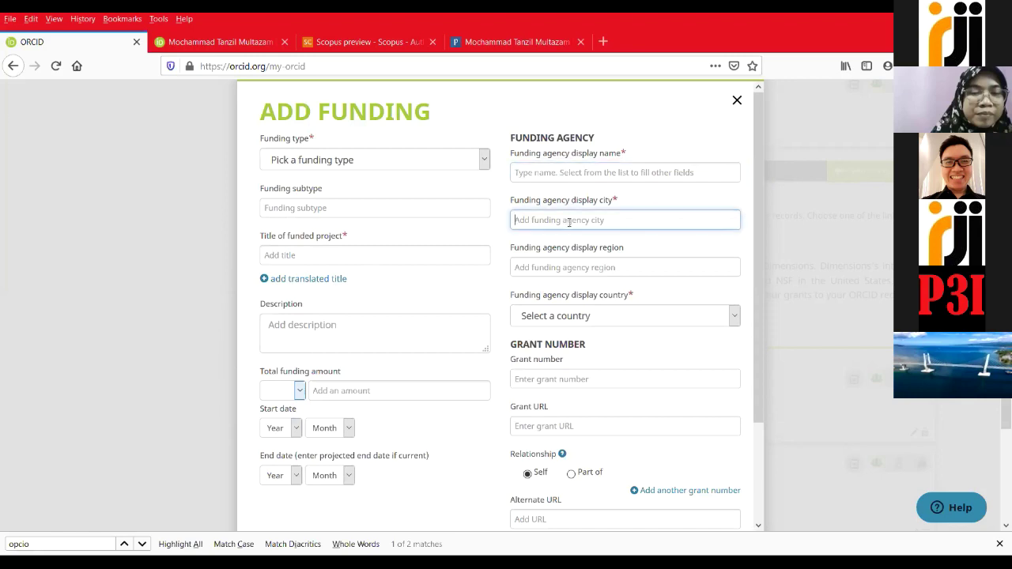
left_click(562, 263)
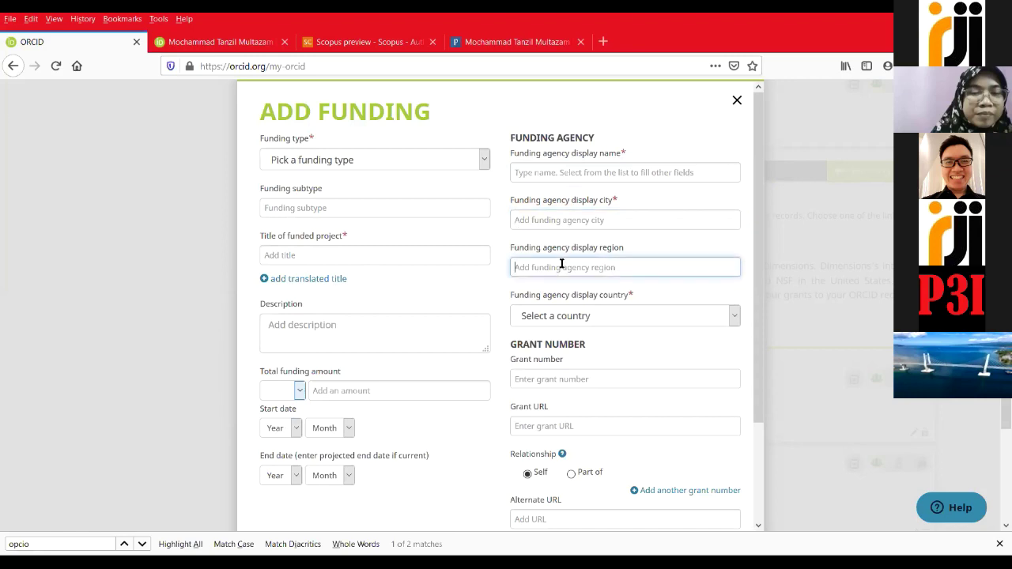
left_click(581, 320)
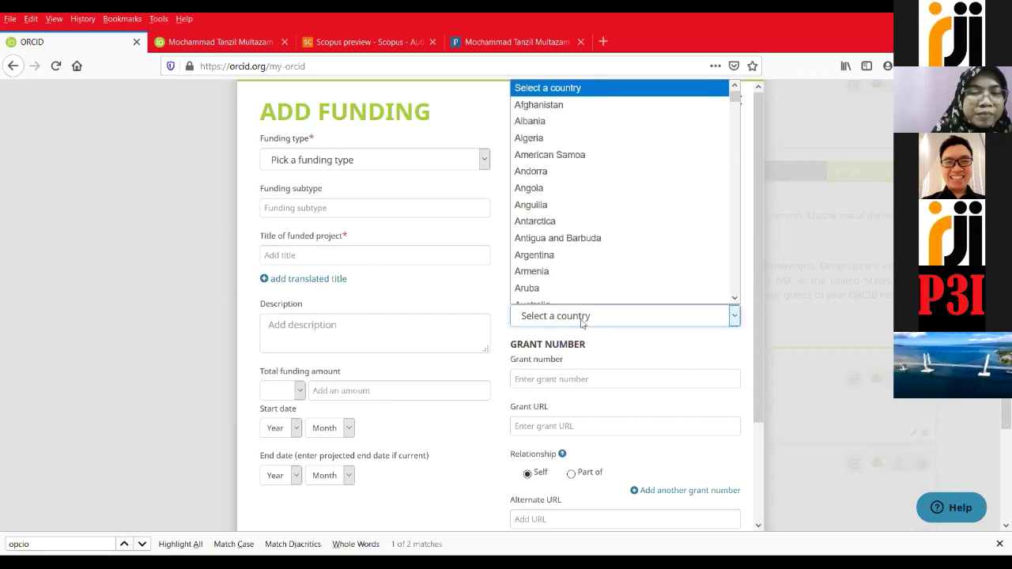
left_click(561, 368)
left_click(556, 384)
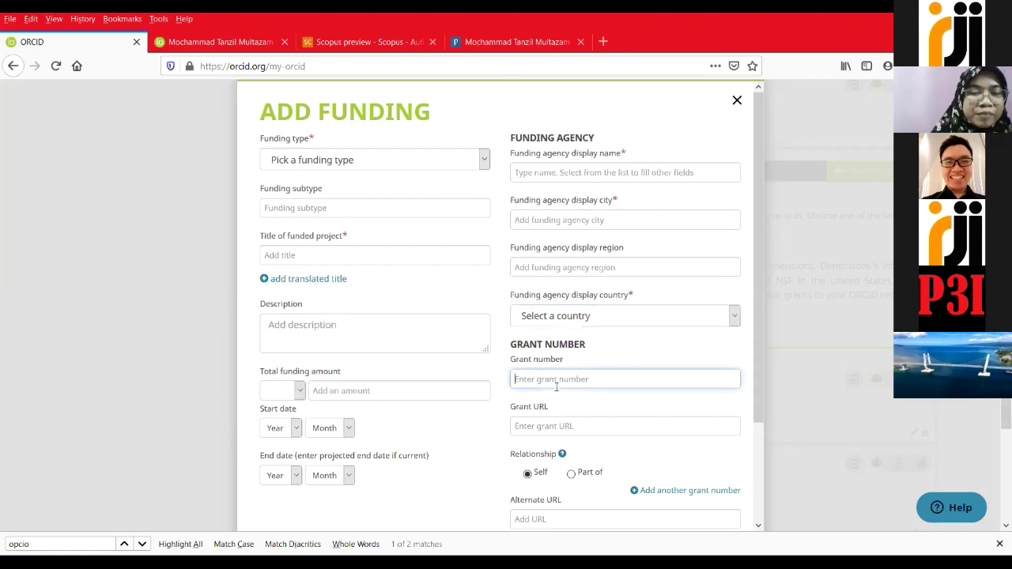
left_click(554, 427)
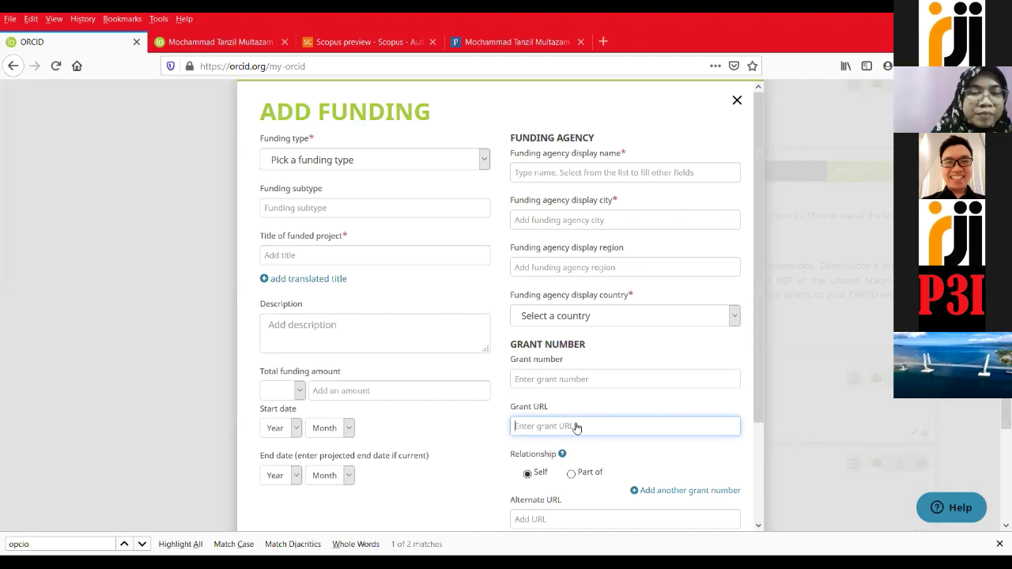
- Check the visibility options at the end of the Add Funding form and close the form without adding an entry
scroll(576, 426, "down", 2)
scroll(565, 415, "down", 1)
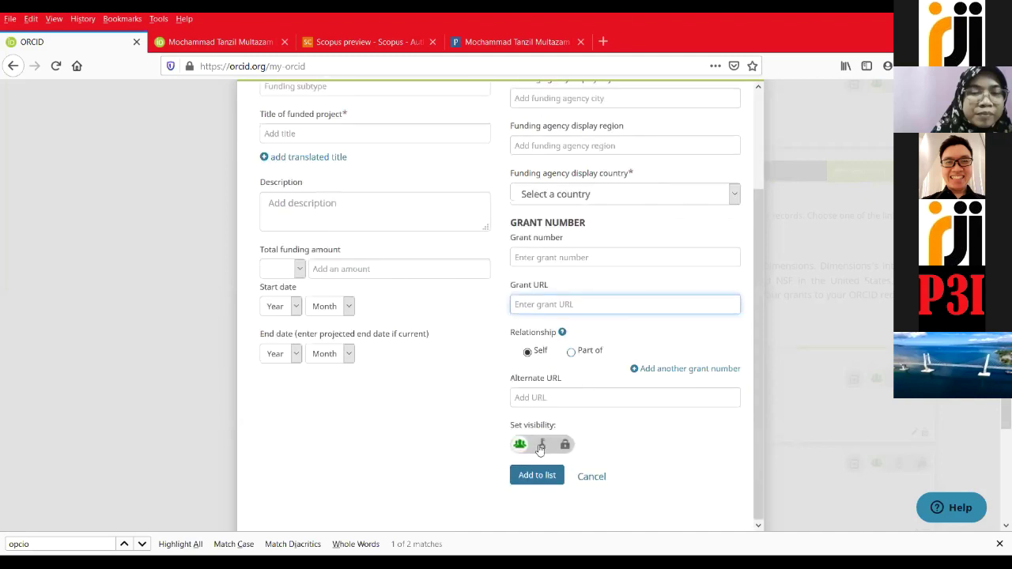
mouse_move(551, 448)
scroll(728, 107, "up", 3)
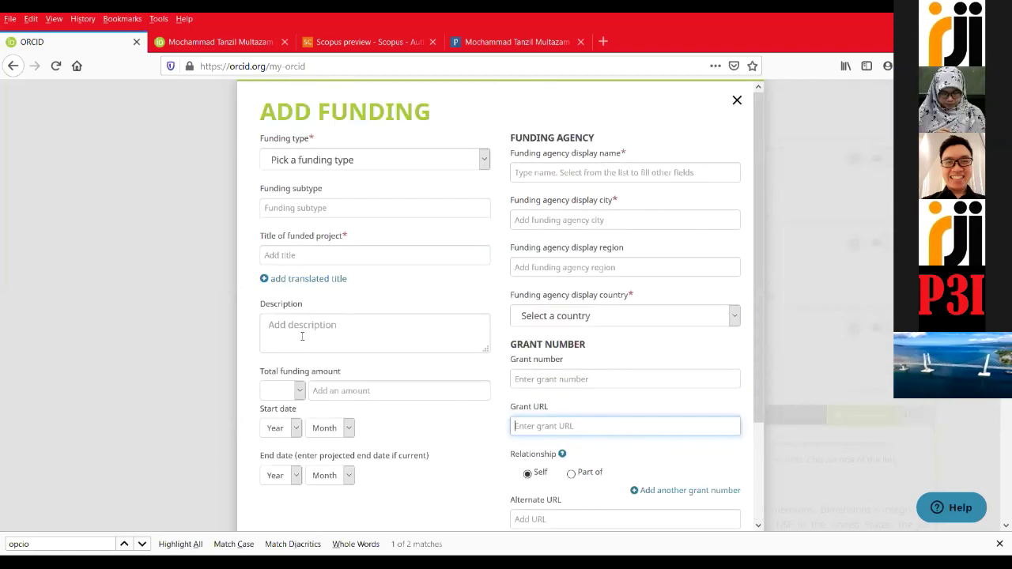
key("Escape")
- Expand the Works section below the funding entries and show the search-and-link wizards for adding works
scroll(244, 343, "down", 3)
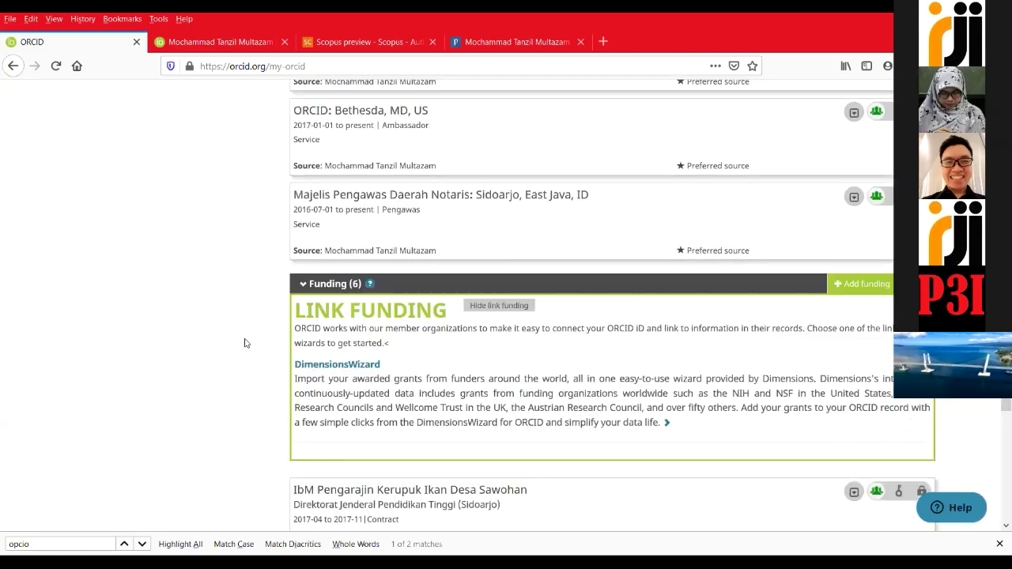
scroll(243, 343, "down", 10)
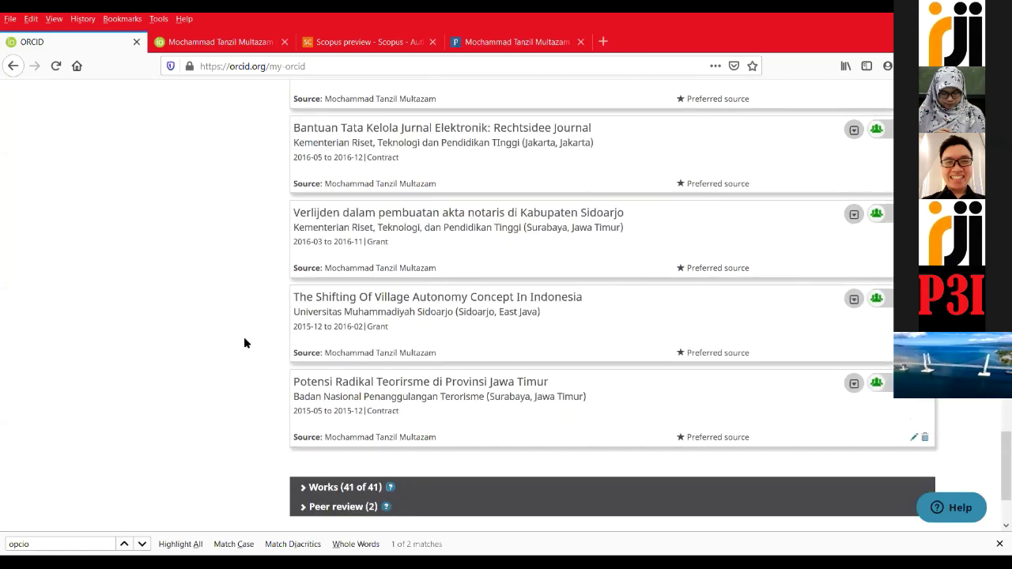
scroll(244, 340, "down", 2)
scroll(243, 340, "down", 2)
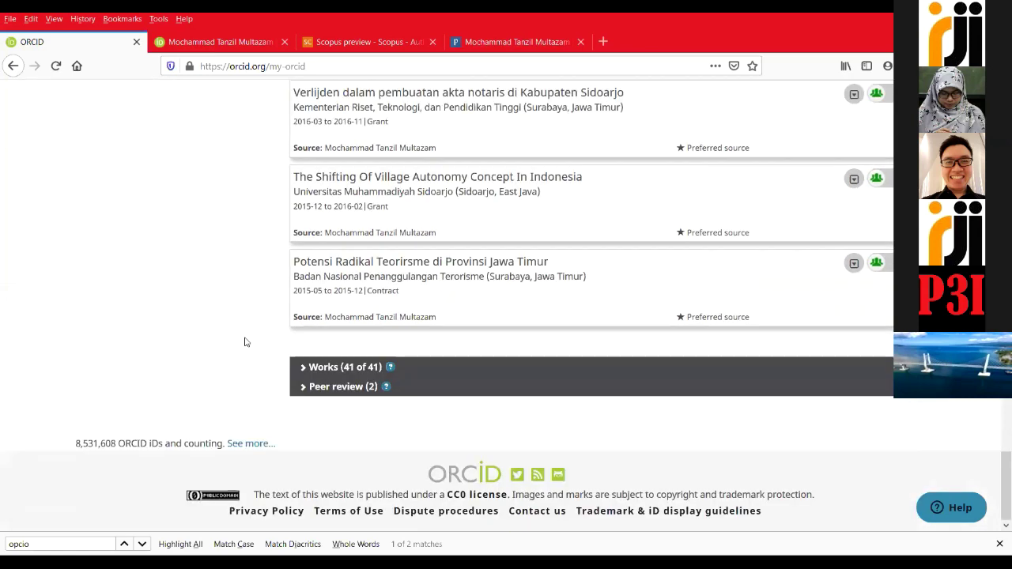
left_click(305, 367)
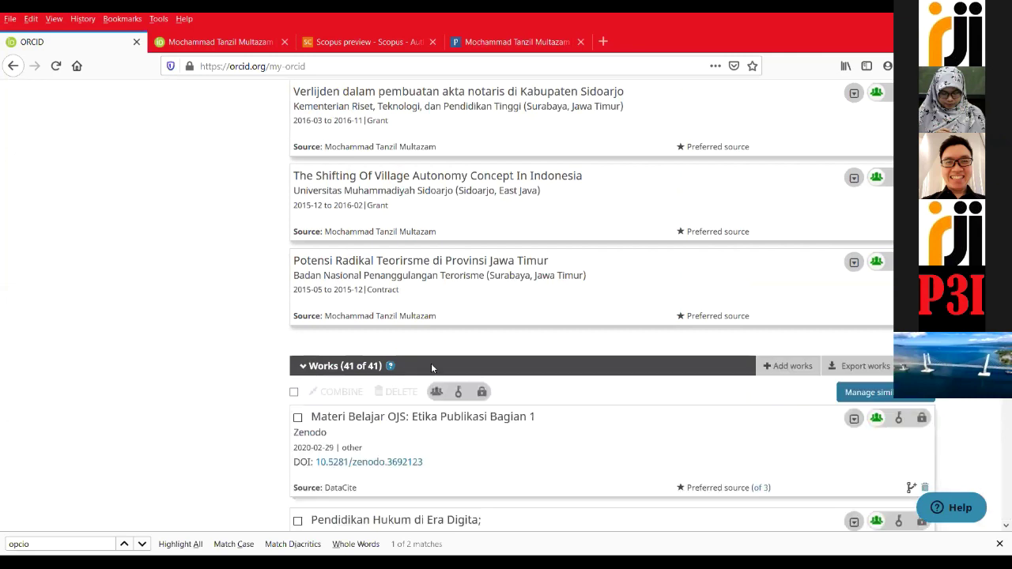
scroll(755, 219, "down", 3)
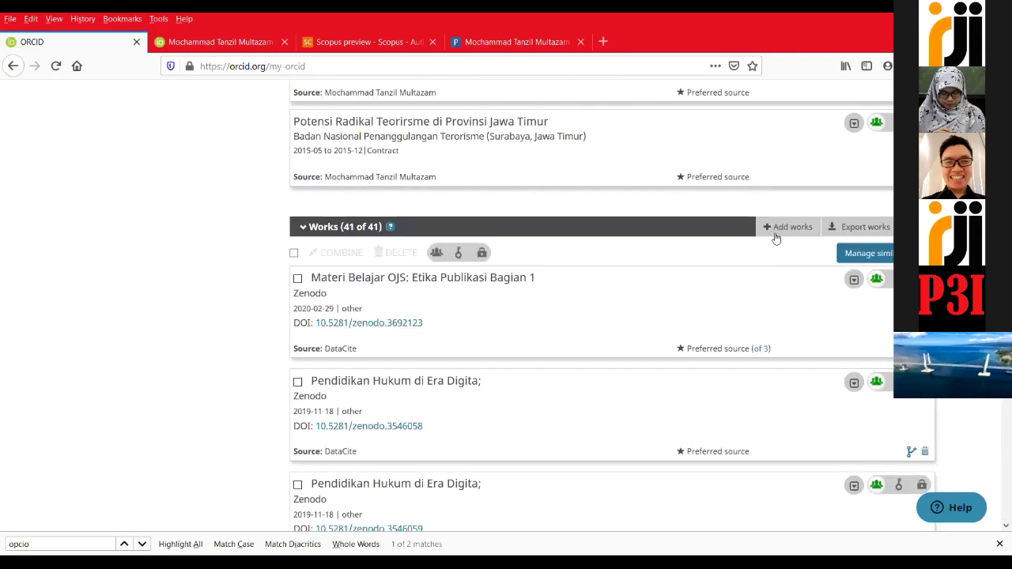
left_click(775, 234)
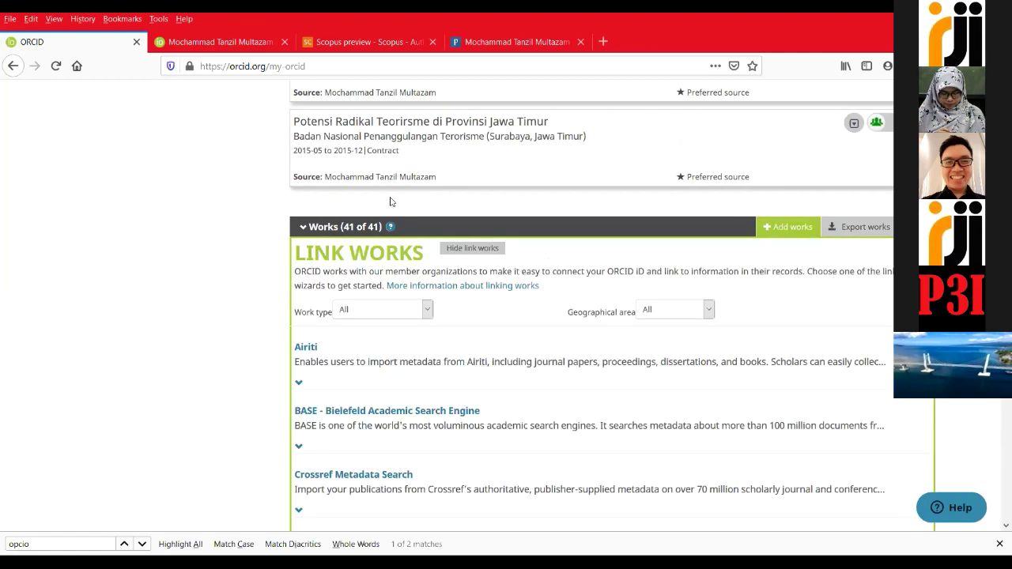
- Look through the Link Works services and open the Scopus - Elsevier wizard
scroll(307, 217, "down", 3)
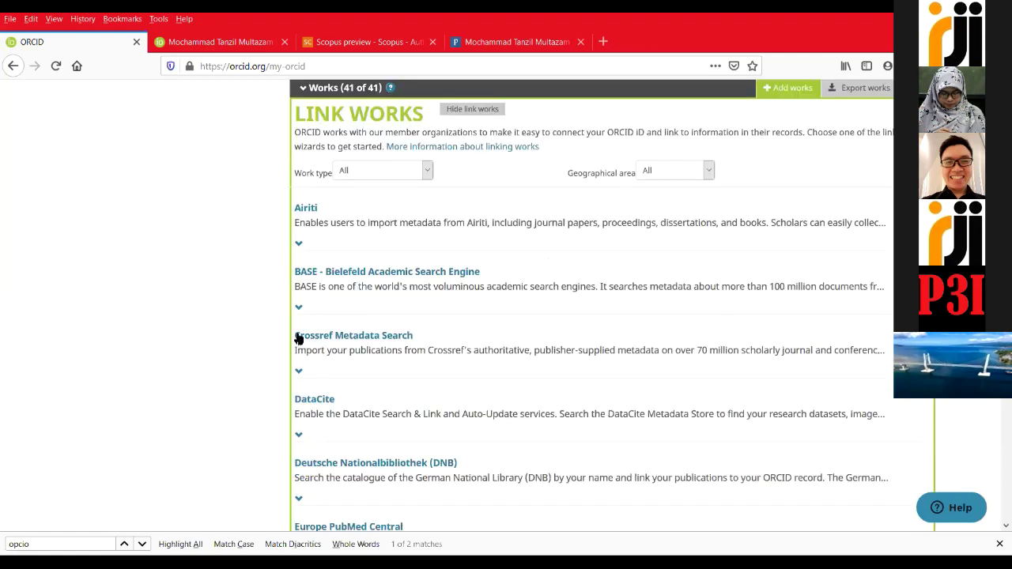
scroll(298, 338, "down", 2)
scroll(305, 324, "down", 5)
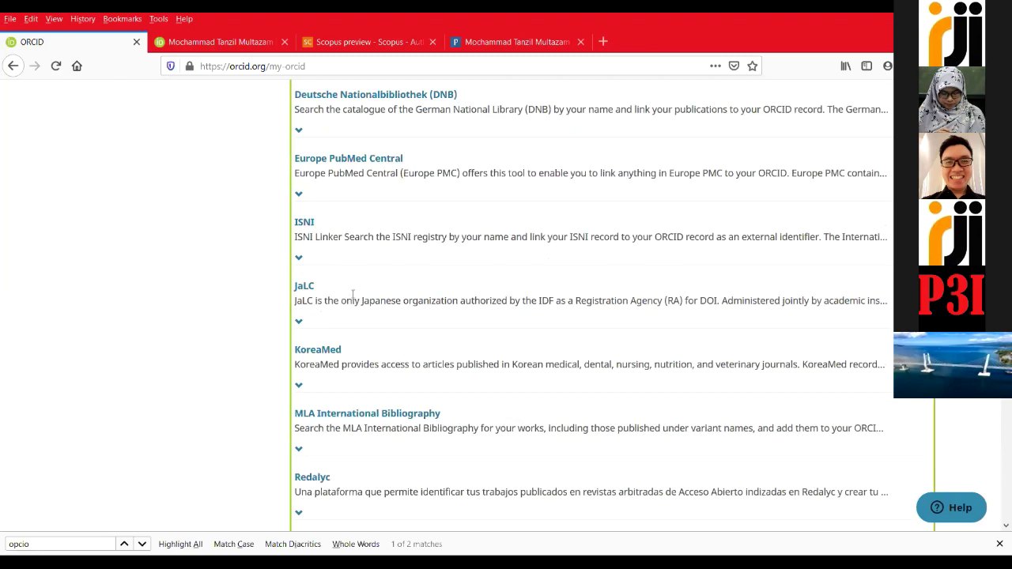
scroll(355, 289, "down", 5)
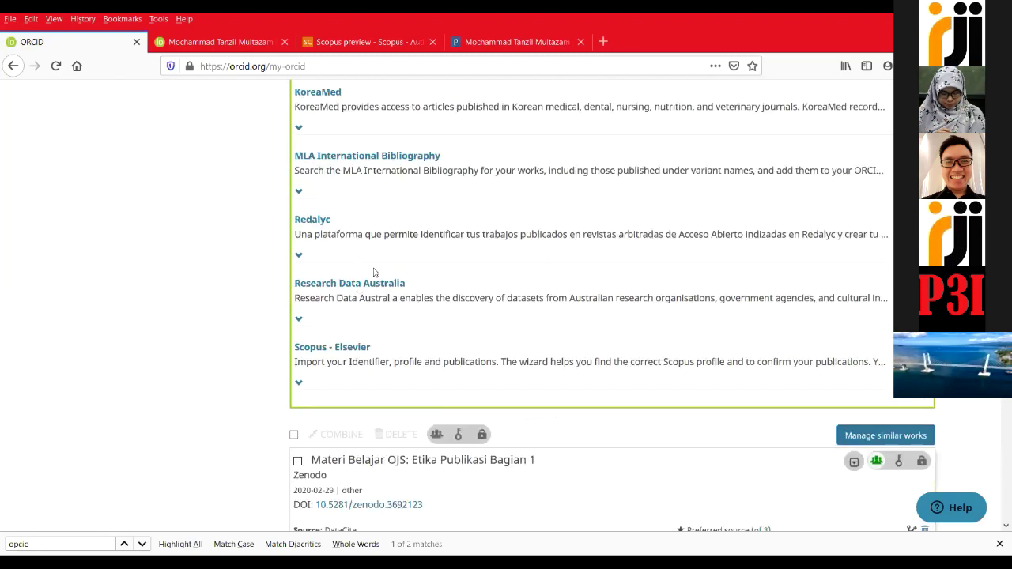
scroll(378, 265, "up", 4)
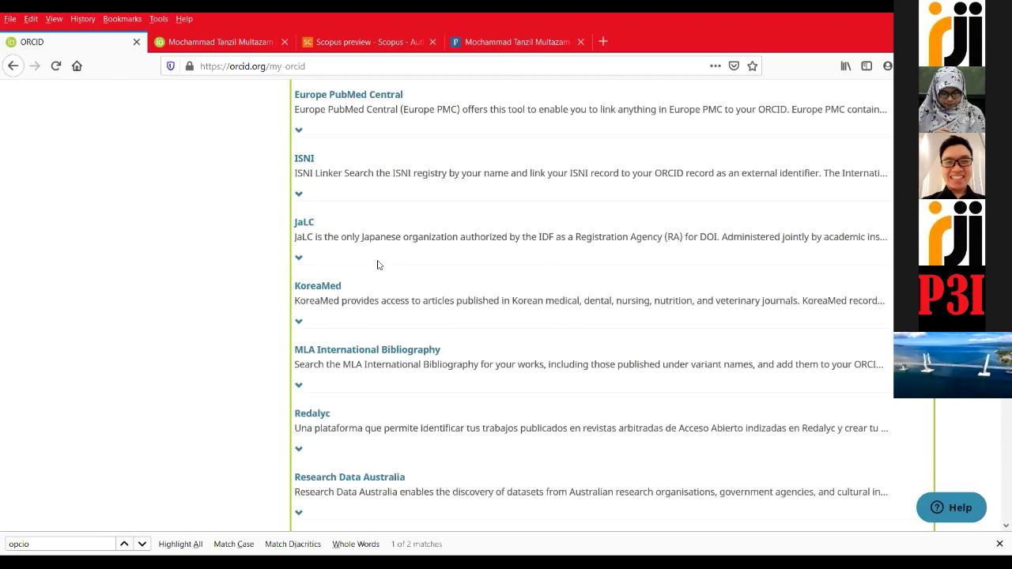
scroll(336, 209, "down", 7)
scroll(343, 209, "up", 1)
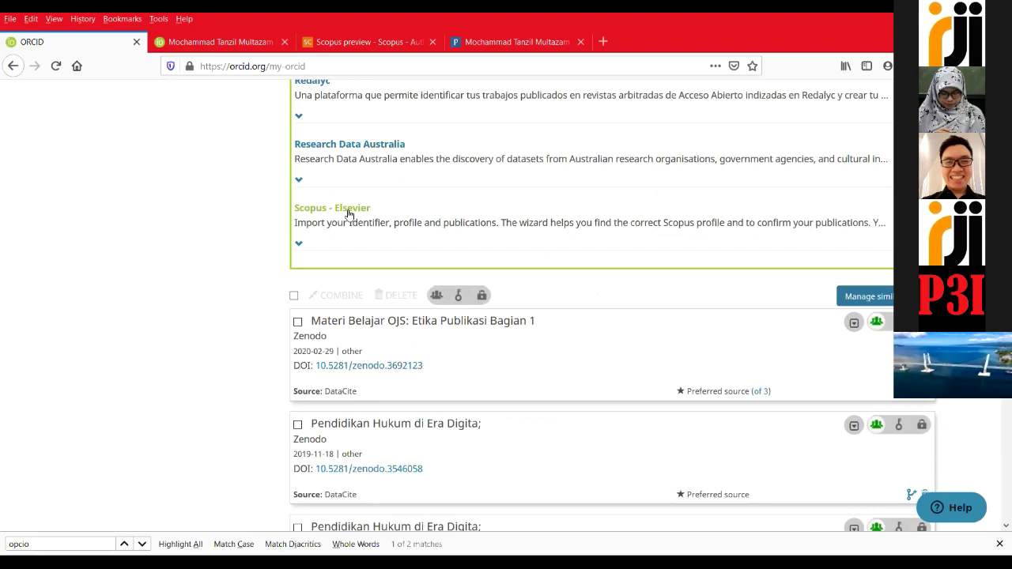
left_click(344, 206)
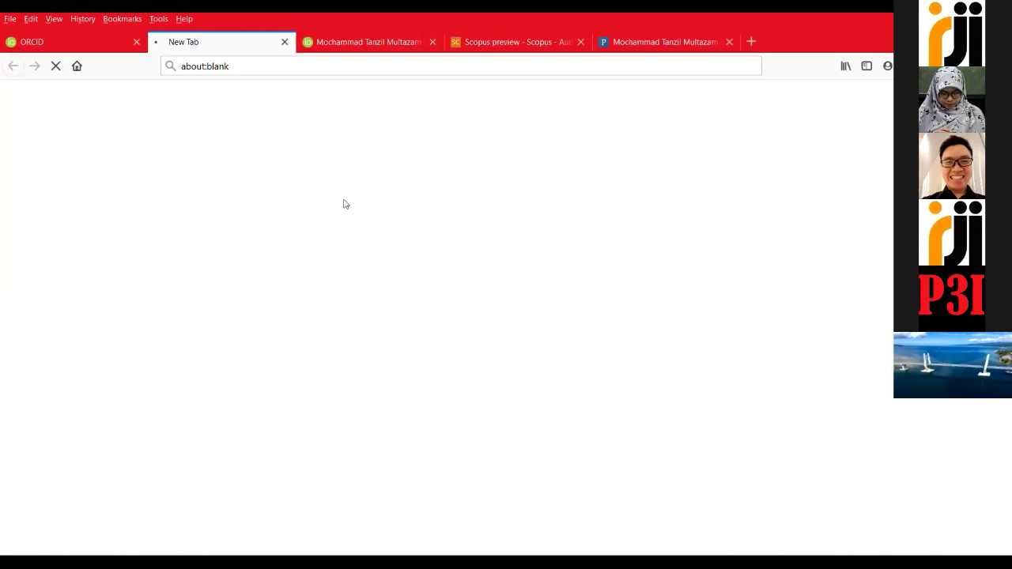